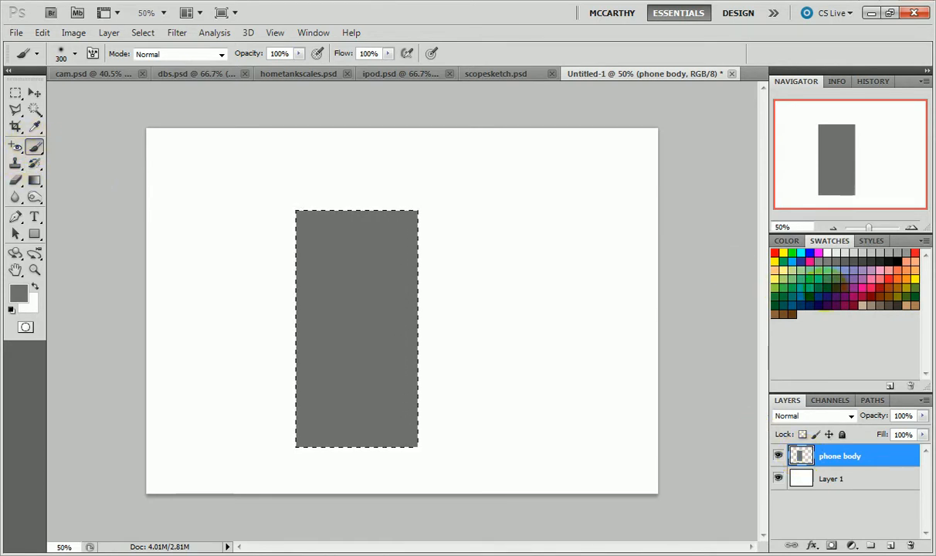
Try brushing light gray shading along the upper and left edges of the selected phone body, and undo it.
{"action": "left_click", "coordinate": [835, 253]}
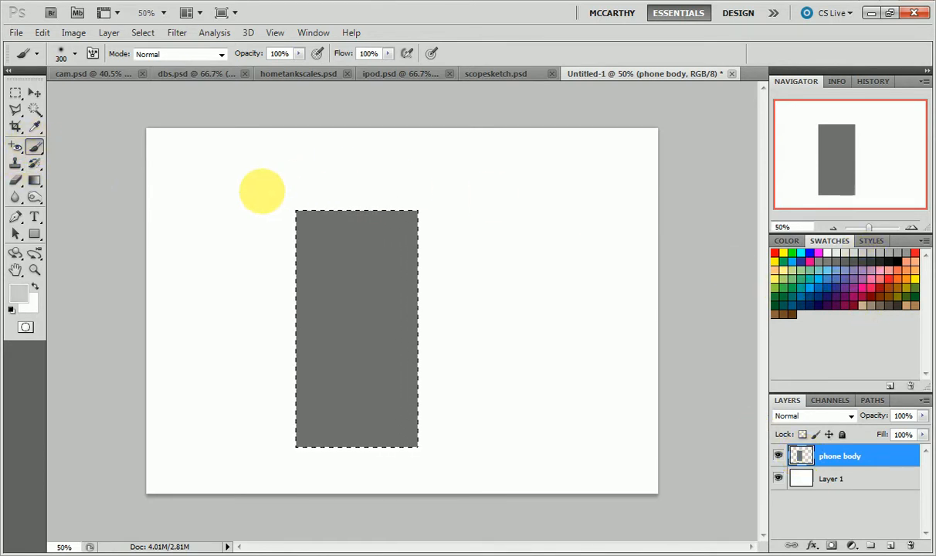
{"action": "left_click_drag", "start_coordinate": [262, 191], "coordinate": [445, 181]}
{"action": "mouse_move", "coordinate": [286, 161]}
{"action": "left_mouse_down"}
{"action": "mouse_move", "coordinate": [273, 298]}
{"action": "mouse_move", "coordinate": [224, 427]}
{"action": "left_mouse_up"}
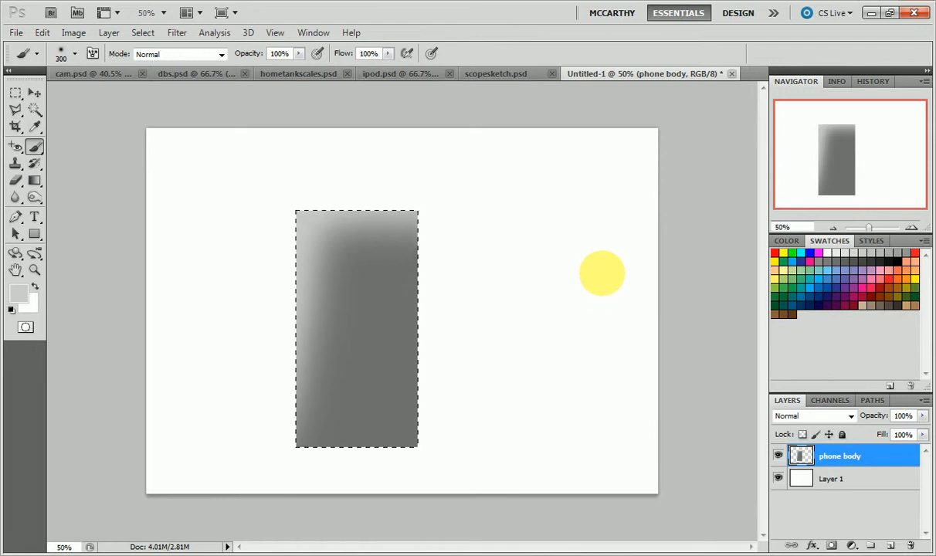
{"action": "key", "text": "ctrl+z"}
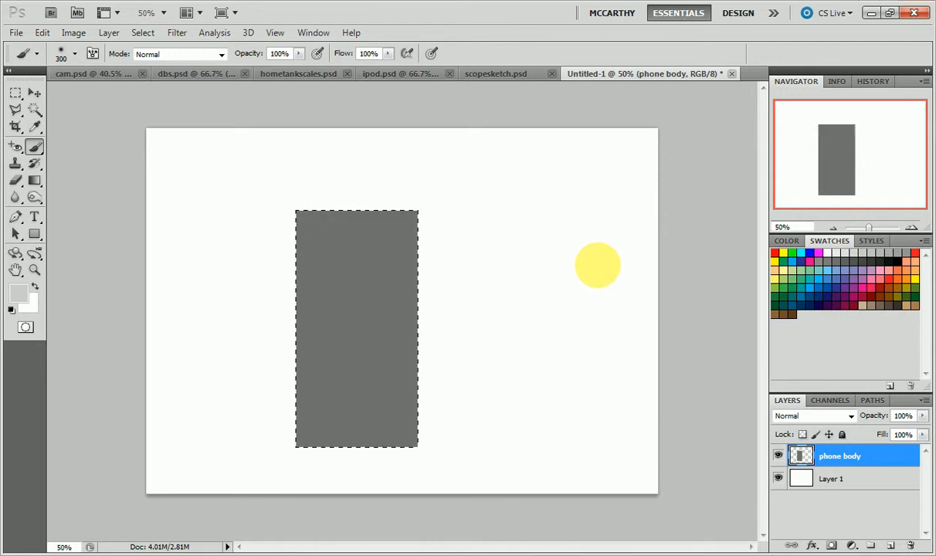
Bring up the blending options for the phone body layer and enable a drop shadow.
{"action": "left_click", "coordinate": [34, 92]}
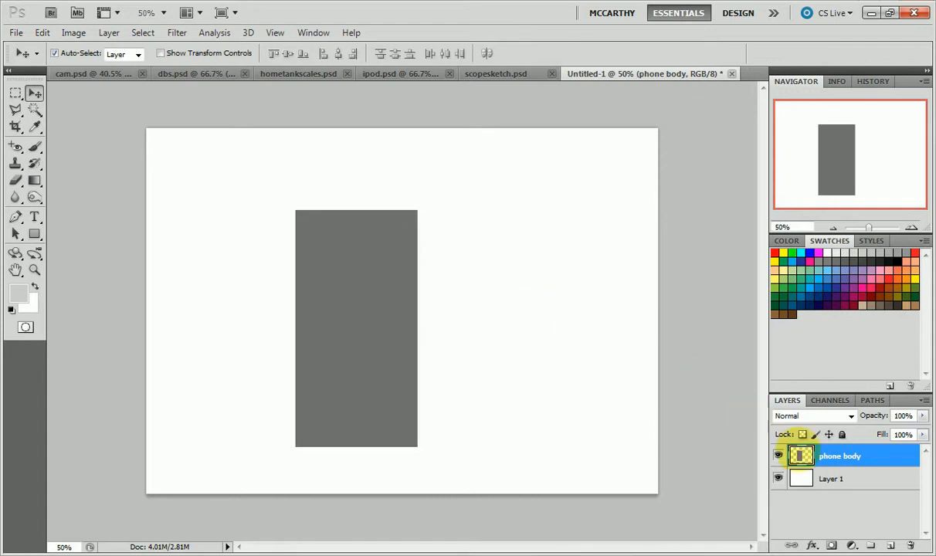
{"action": "left_click", "coordinate": [778, 456]}
{"action": "left_click", "coordinate": [778, 456]}
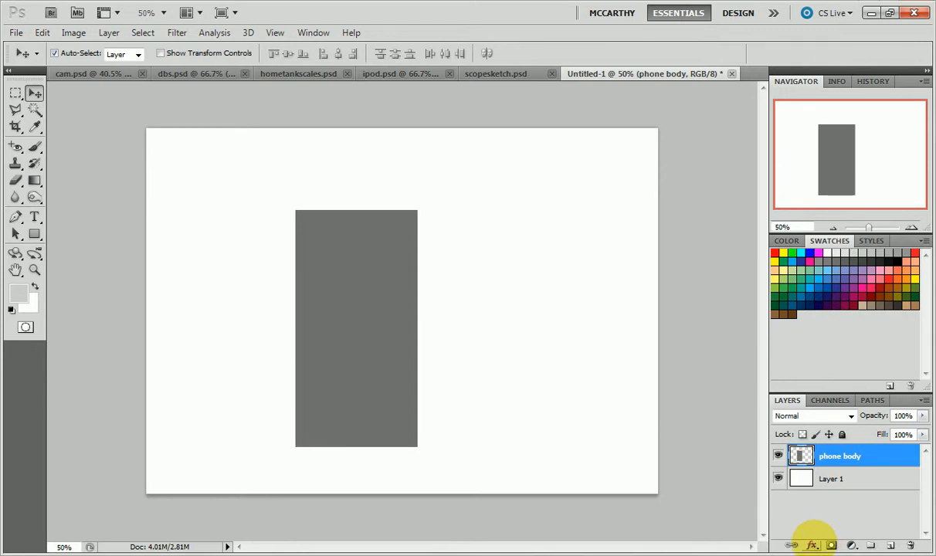
{"action": "left_click", "coordinate": [812, 544]}
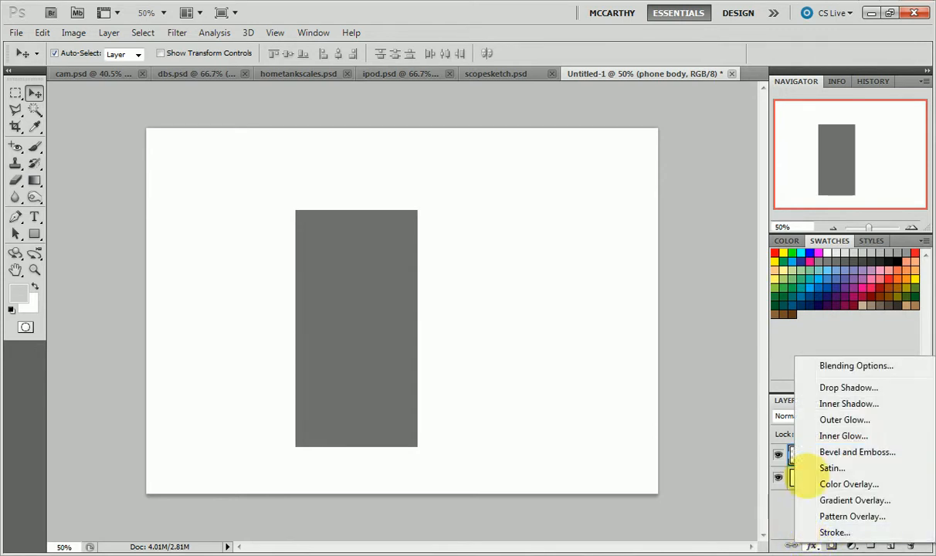
{"action": "left_click", "coordinate": [834, 365]}
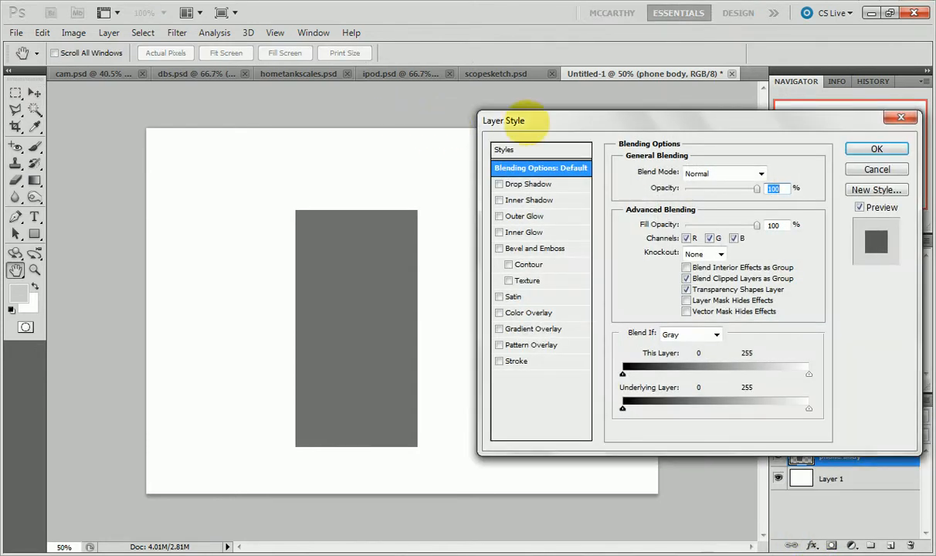
{"action": "left_click_drag", "start_coordinate": [499, 120], "coordinate": [564, 91]}
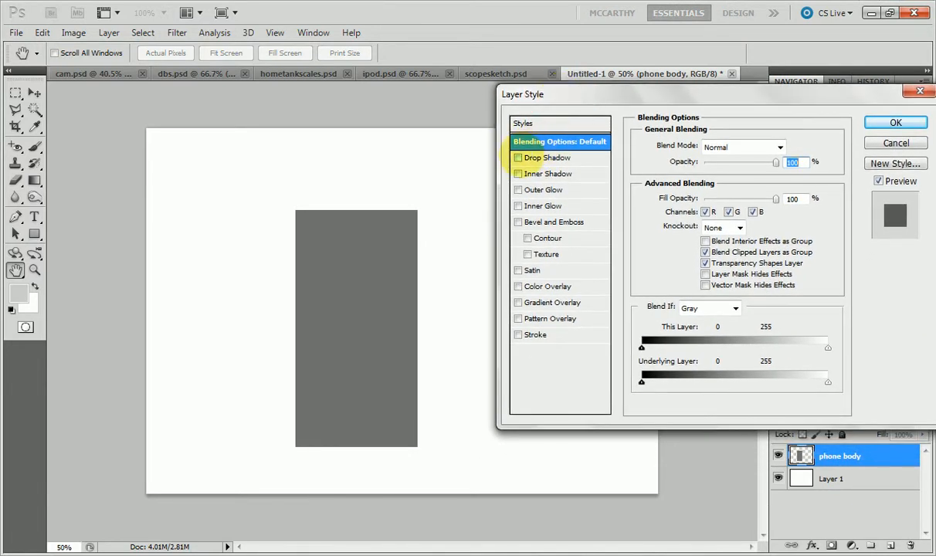
{"action": "left_click", "coordinate": [519, 158]}
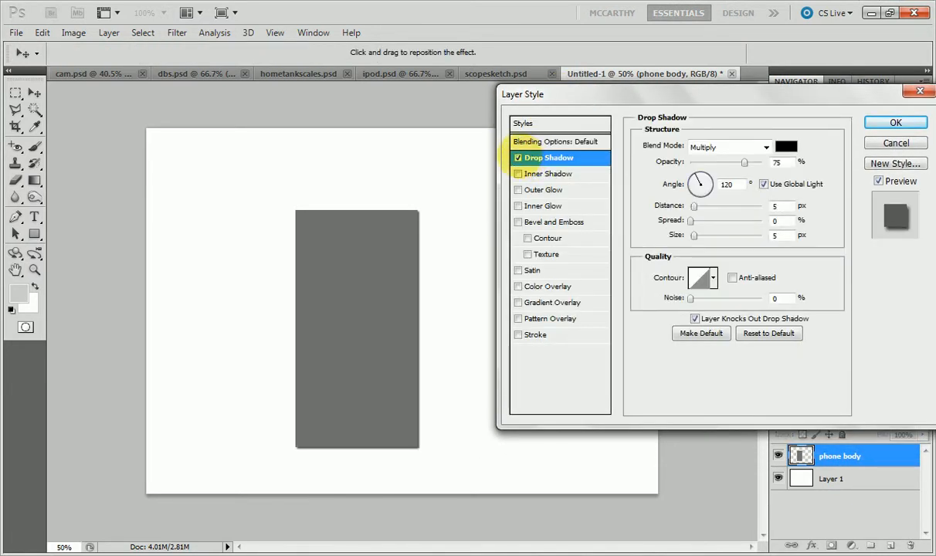
Set the drop shadow's distance to 13 px and its opacity to 42%, comparing the canvas with and without the preview.
{"action": "left_click", "coordinate": [879, 181]}
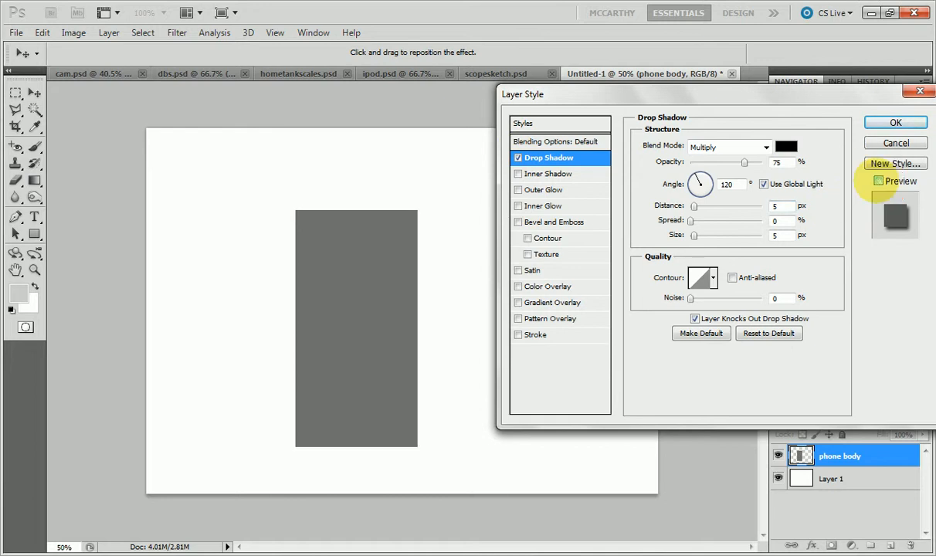
{"action": "left_click", "coordinate": [879, 181]}
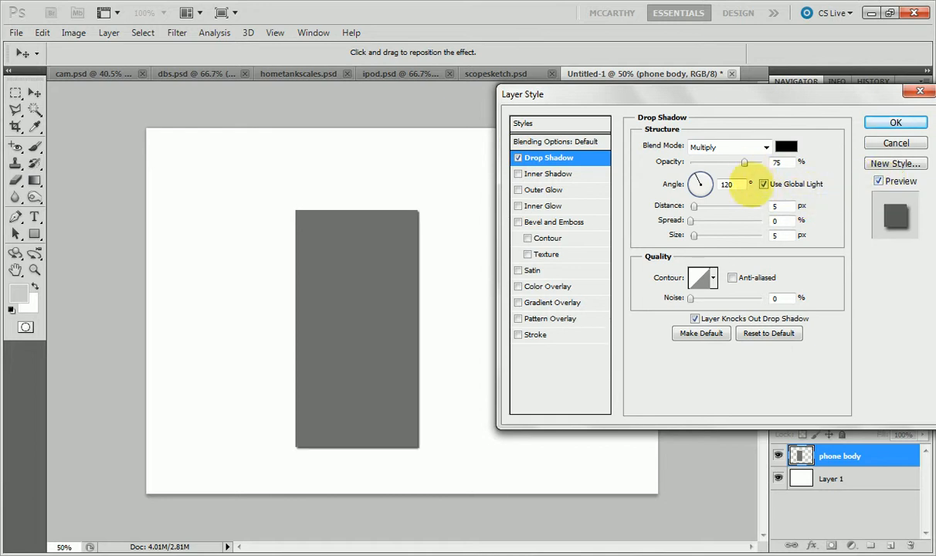
{"action": "left_click_drag", "start_coordinate": [694, 206], "coordinate": [699, 206]}
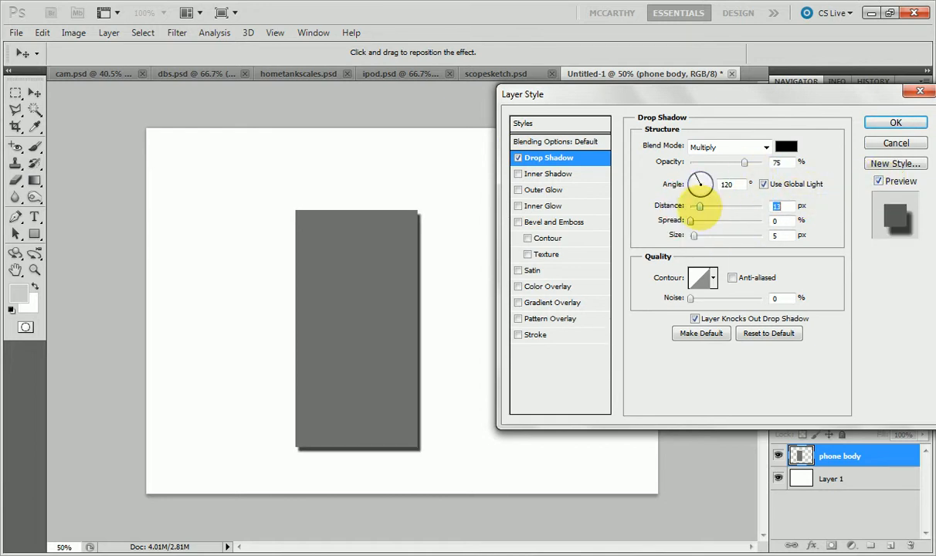
{"action": "left_click_drag", "start_coordinate": [745, 162], "coordinate": [720, 162]}
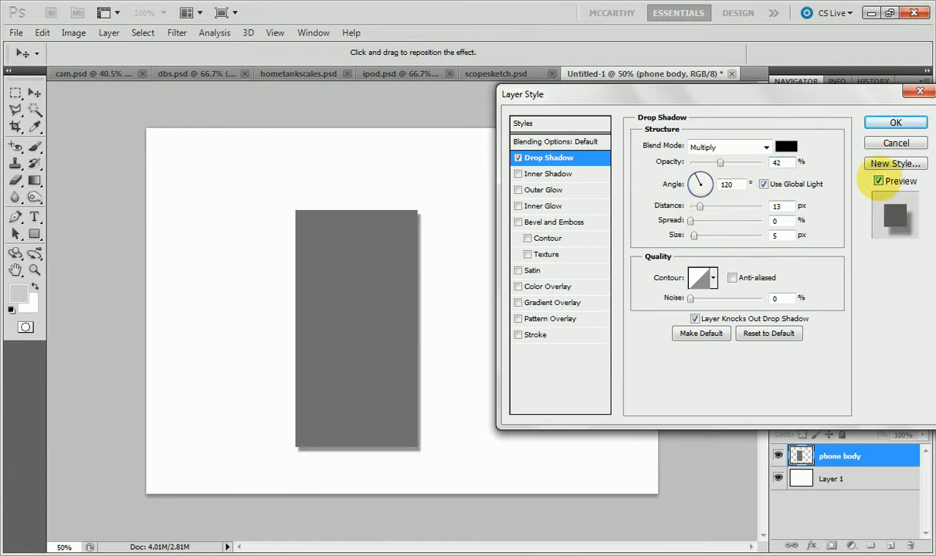
{"action": "left_click", "coordinate": [879, 181]}
{"action": "left_click", "coordinate": [879, 181]}
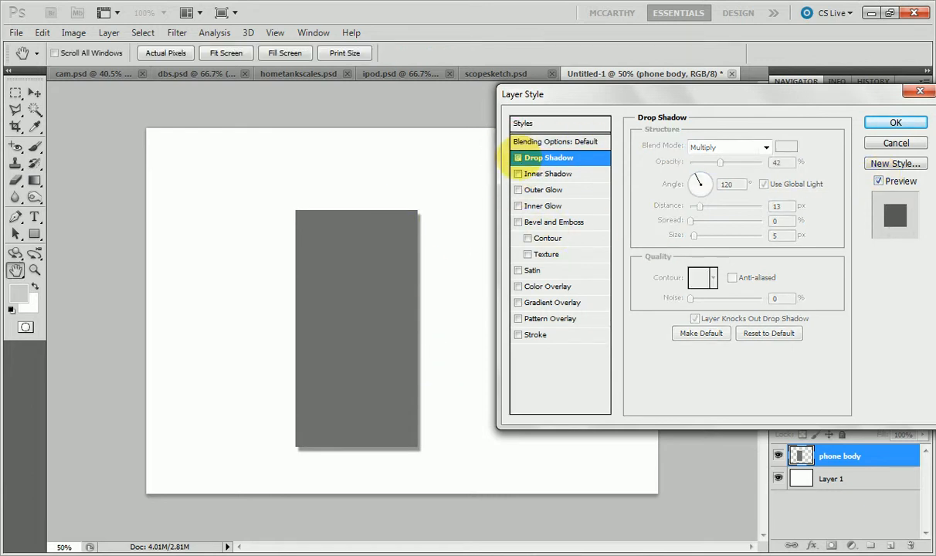
Turn off the drop shadow and add an upward inner bevel with size 29 px, soften 8 px, angle 135° and altitude 16°.
{"action": "left_click", "coordinate": [518, 158]}
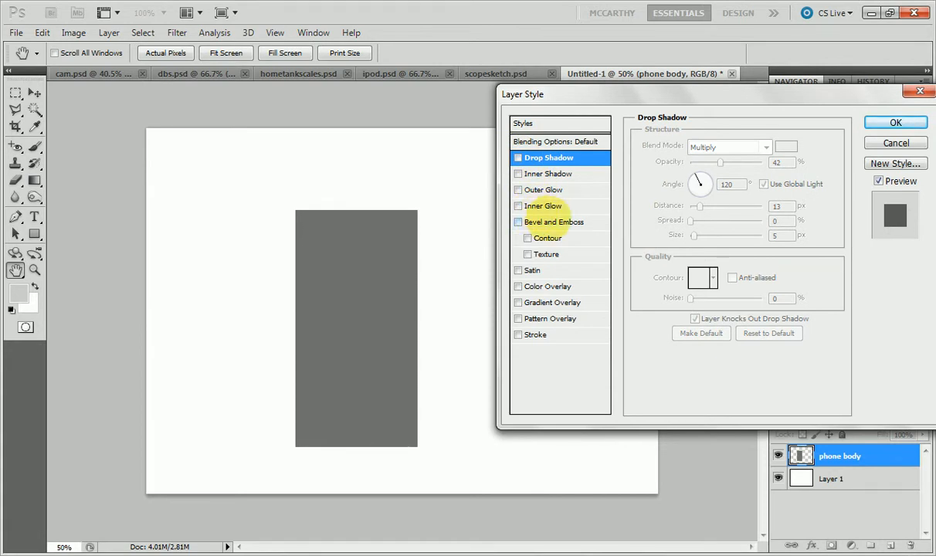
{"action": "left_click", "coordinate": [550, 221]}
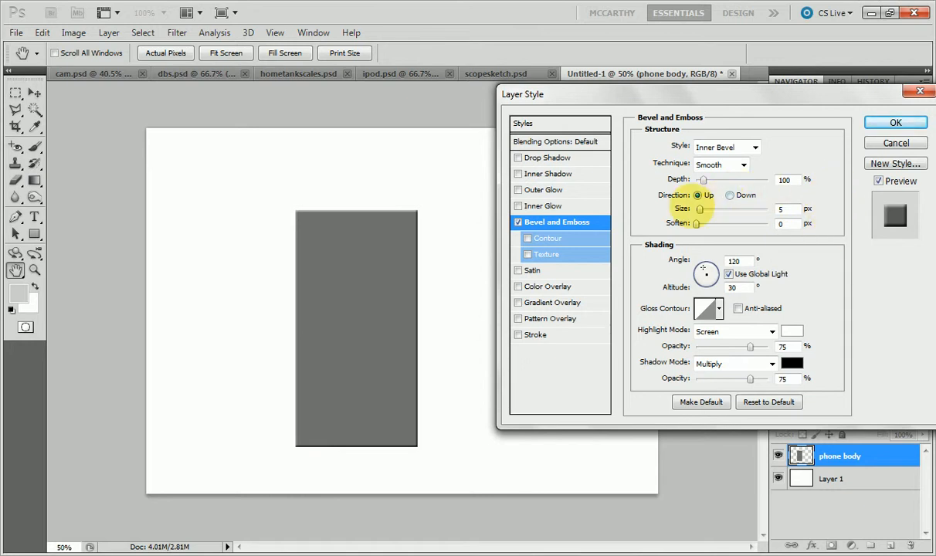
{"action": "left_click_drag", "start_coordinate": [701, 209], "coordinate": [732, 223]}
{"action": "left_click", "coordinate": [730, 195]}
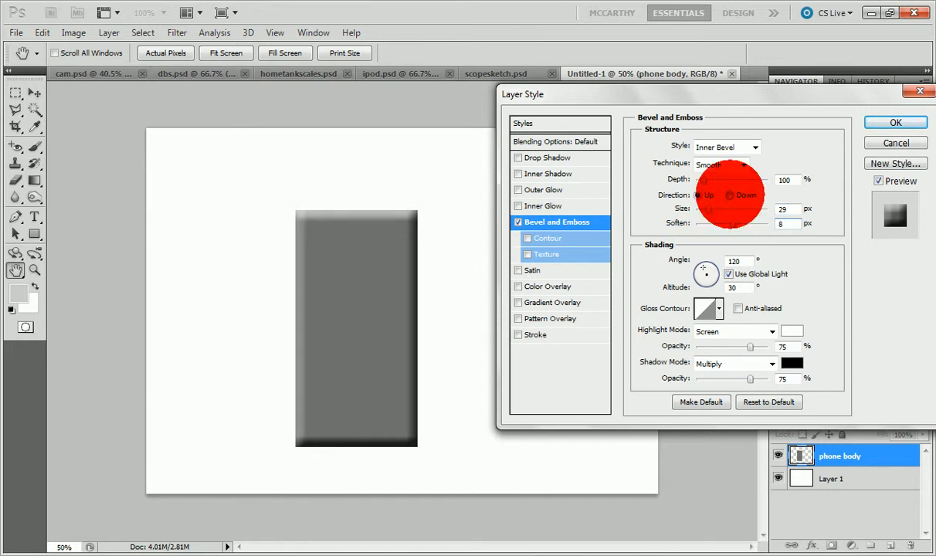
{"action": "left_click", "coordinate": [698, 194]}
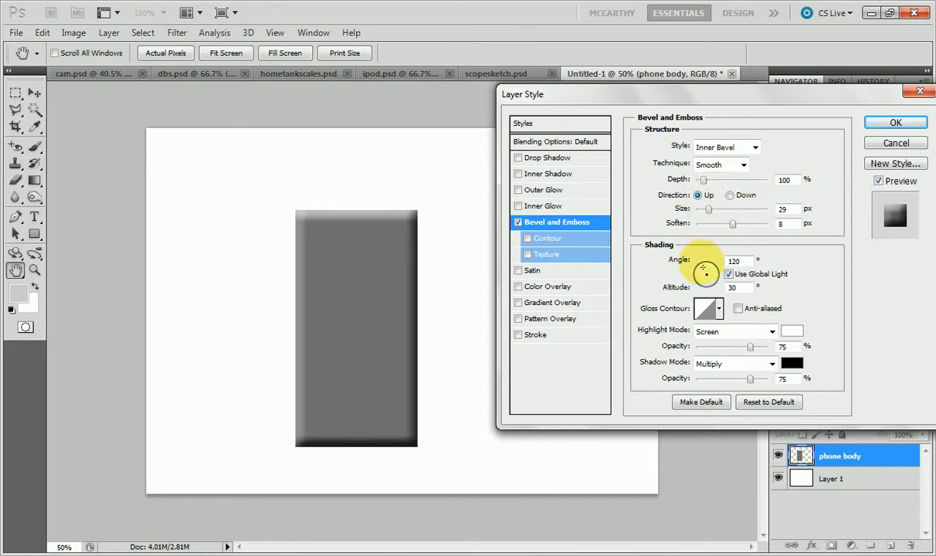
{"action": "mouse_move", "coordinate": [706, 268]}
{"action": "left_mouse_down"}
{"action": "mouse_move", "coordinate": [705, 280]}
{"action": "mouse_move", "coordinate": [706, 262]}
{"action": "mouse_move", "coordinate": [706, 272]}
{"action": "mouse_move", "coordinate": [700, 268]}
{"action": "left_mouse_up"}
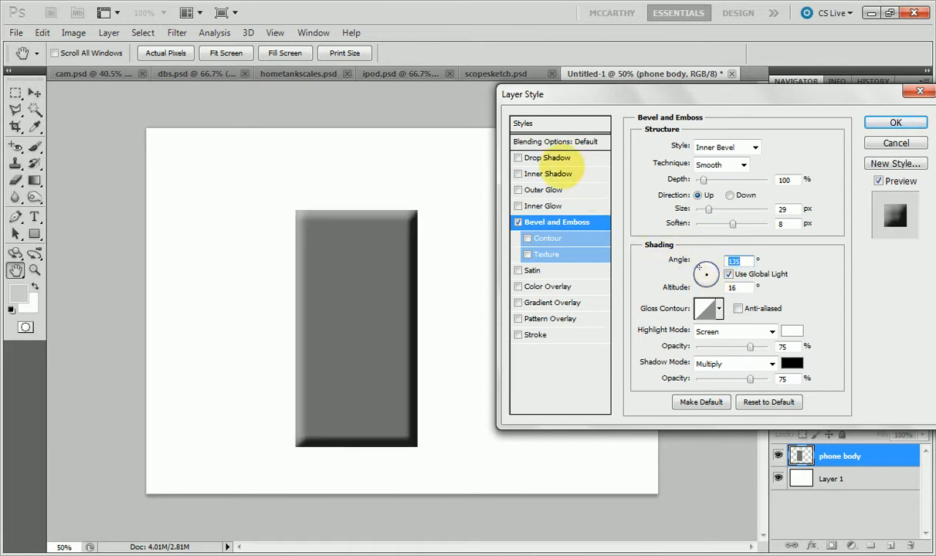
Re-enable the drop shadow, add a 3 px black outside stroke, and apply the layer style to the phone body.
{"action": "left_click", "coordinate": [518, 157]}
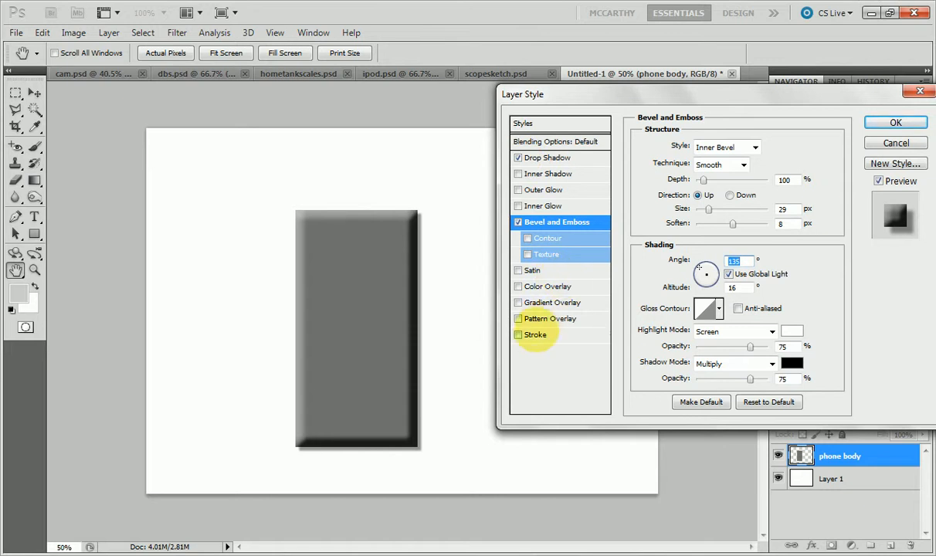
{"action": "left_click", "coordinate": [535, 335]}
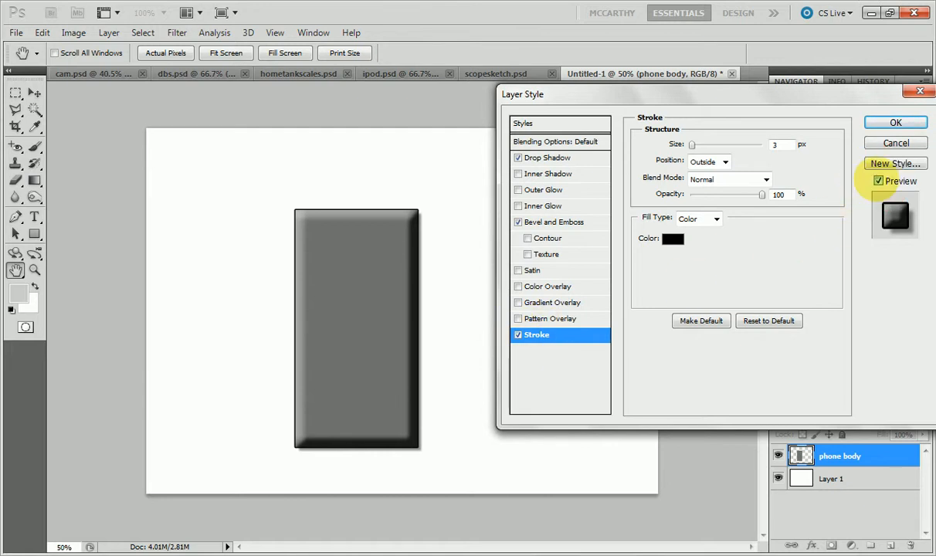
{"action": "left_click", "coordinate": [870, 182]}
{"action": "left_click", "coordinate": [871, 182]}
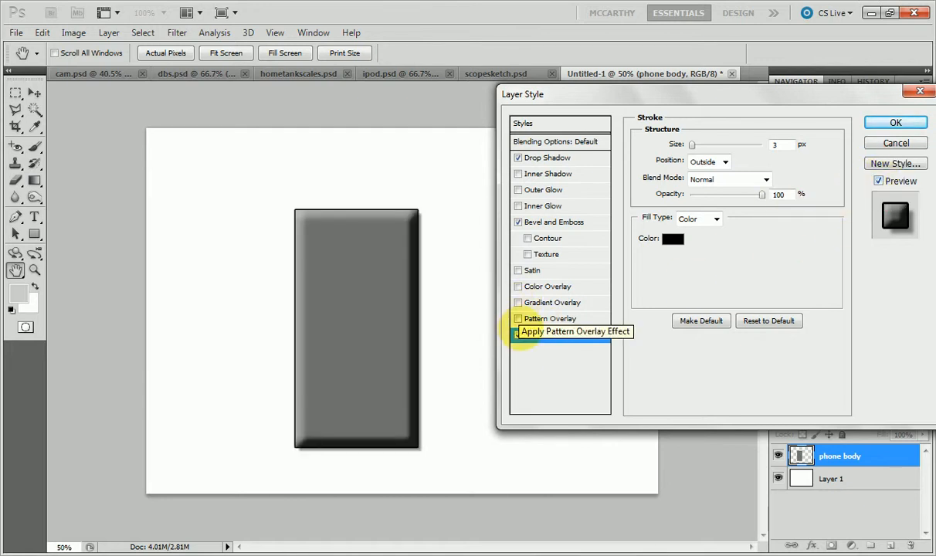
{"action": "left_click", "coordinate": [518, 335]}
{"action": "left_click", "coordinate": [518, 336]}
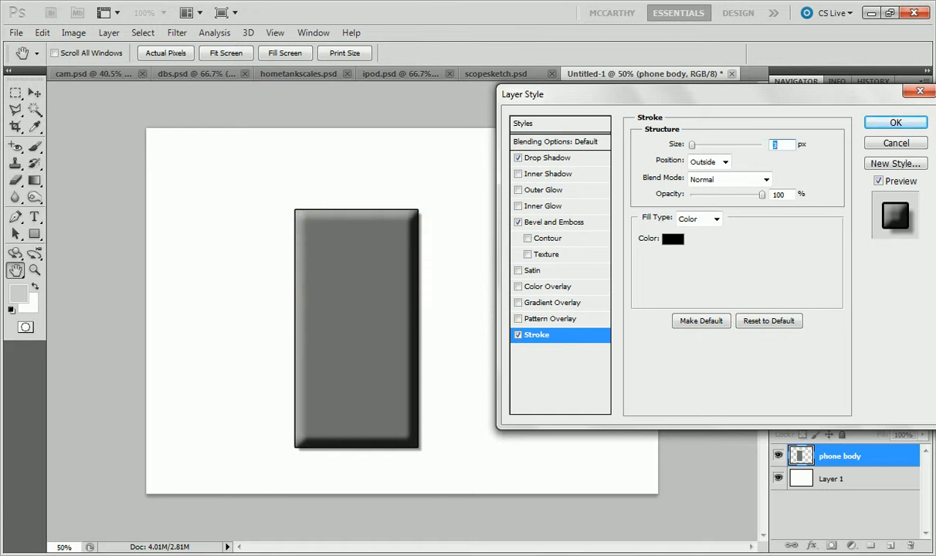
{"action": "left_click", "coordinate": [880, 124]}
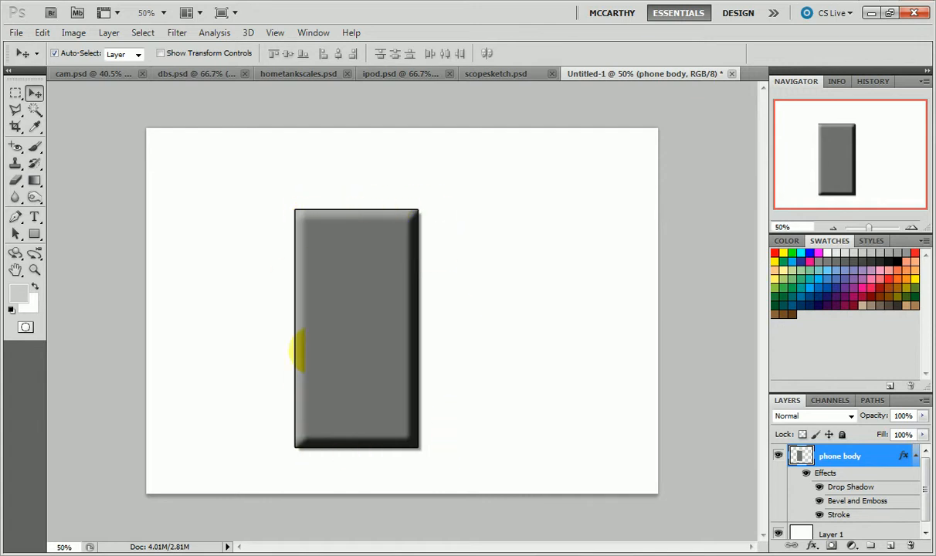
Look at the ipod.psd example, return to the Untitled-1 document, and review the phone body's layer style settings.
{"action": "left_click", "coordinate": [401, 74]}
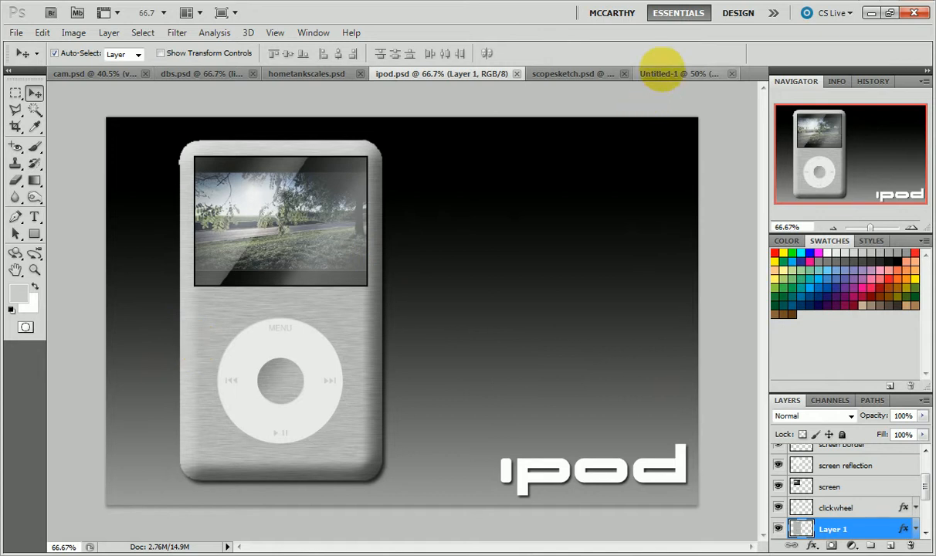
{"action": "left_click", "coordinate": [660, 73]}
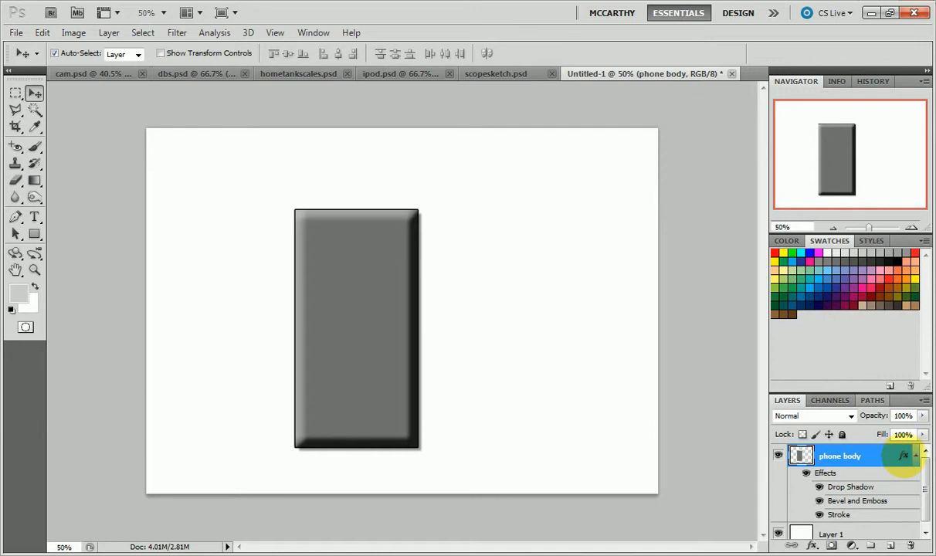
{"action": "double_click", "coordinate": [904, 456]}
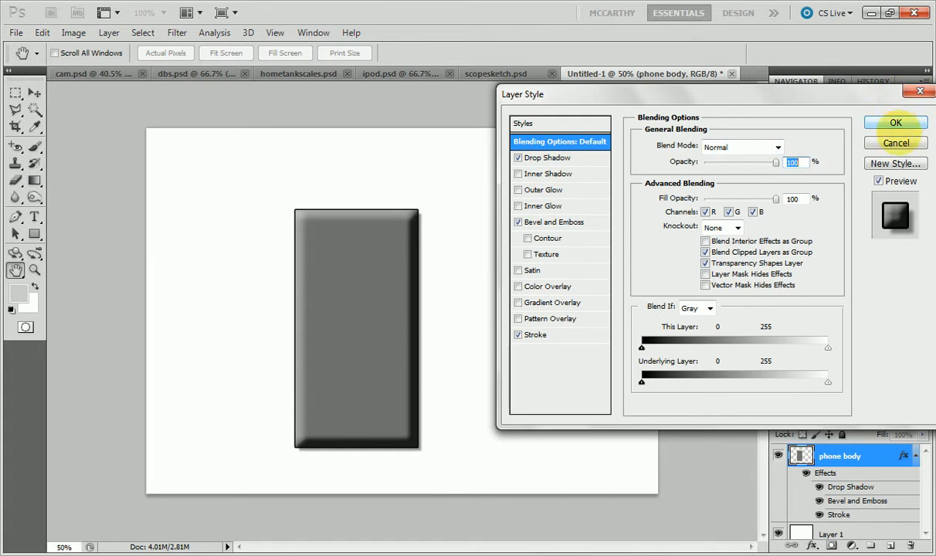
{"action": "left_click", "coordinate": [894, 123]}
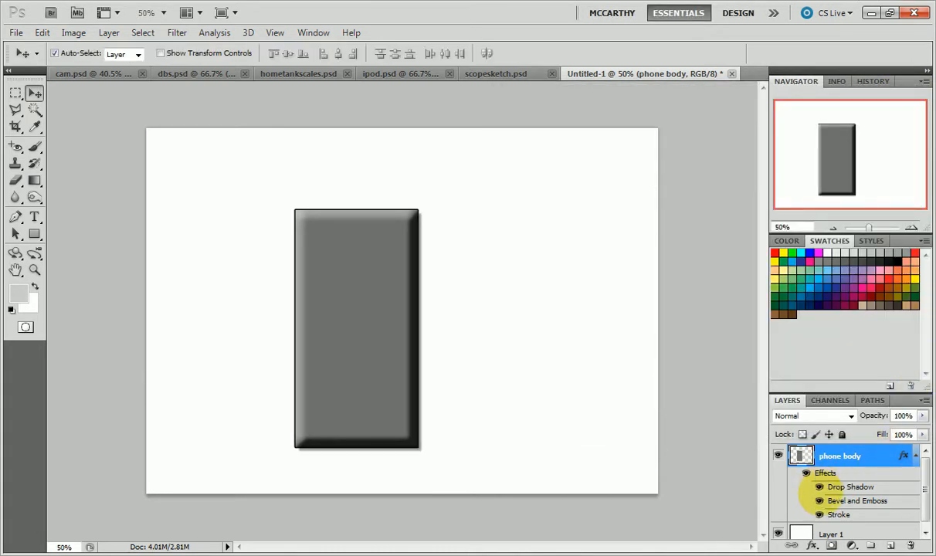
Compare the phone body with its stroke, bevel and drop shadow effects hidden and shown, and collapse the layer's effects list.
{"action": "left_click", "coordinate": [820, 514]}
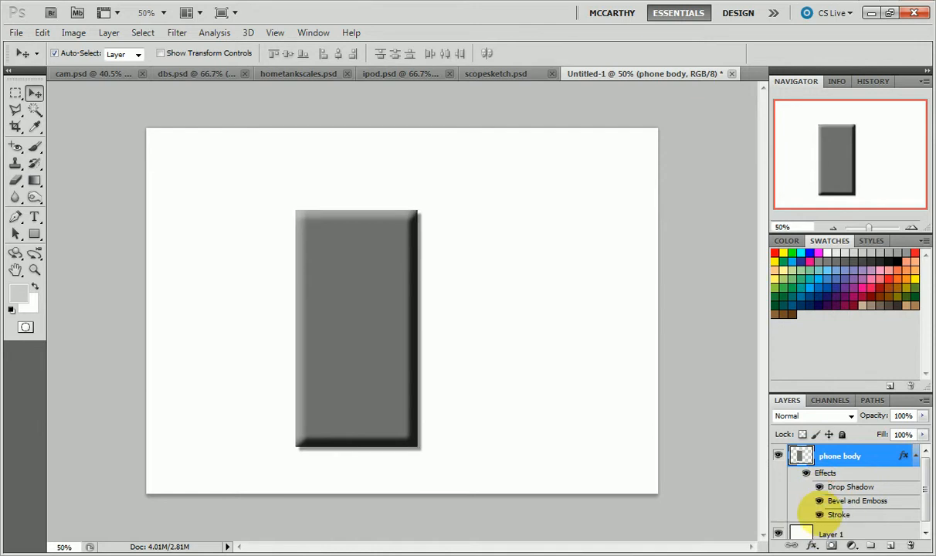
{"action": "left_click", "coordinate": [820, 501]}
{"action": "left_click", "coordinate": [820, 487]}
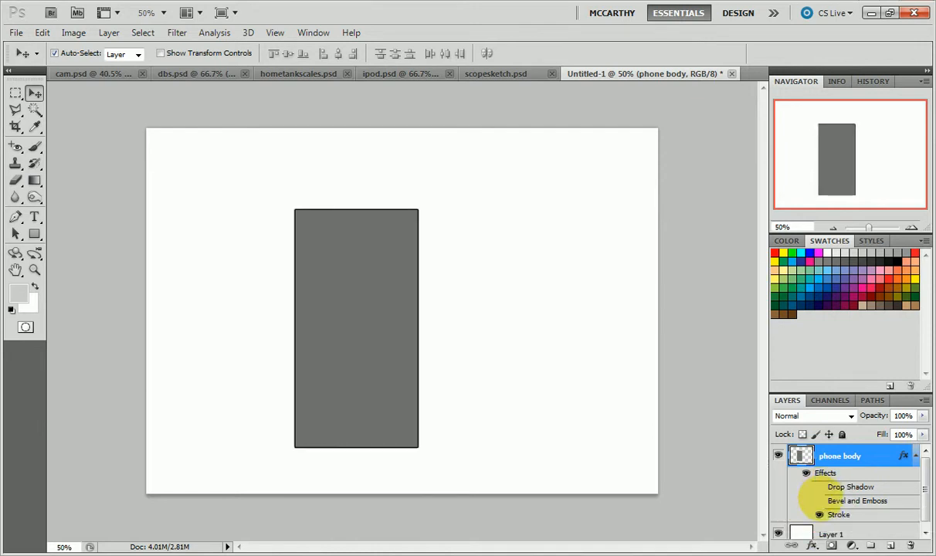
{"action": "left_click", "coordinate": [820, 500]}
{"action": "left_click", "coordinate": [820, 487]}
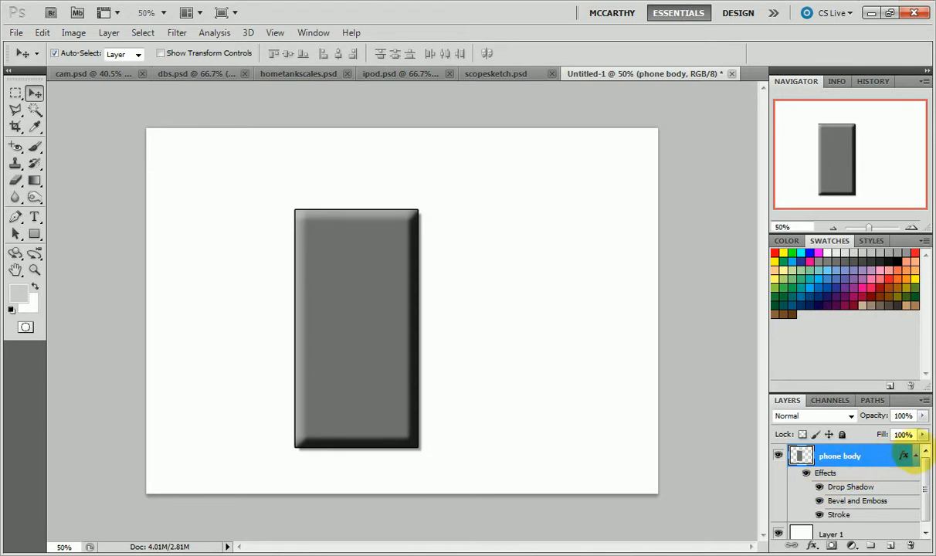
{"action": "left_click", "coordinate": [916, 456]}
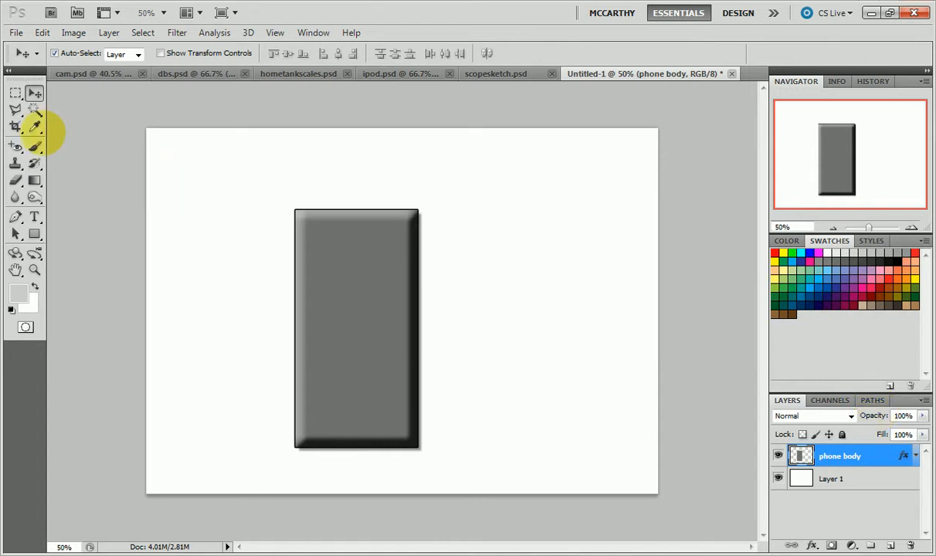
Select a rectangular area beside the phone body and fill it diagonally with a Blue, Yellow, Blue linear gradient.
{"action": "left_click", "coordinate": [15, 92]}
{"action": "left_click_drag", "start_coordinate": [443, 165], "coordinate": [625, 411]}
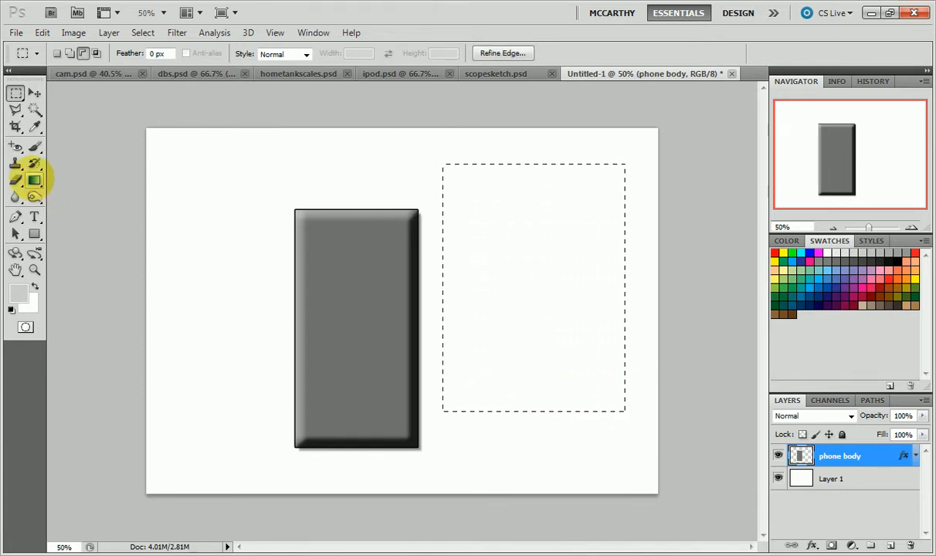
{"action": "left_click", "coordinate": [34, 180]}
{"action": "left_click", "coordinate": [109, 52]}
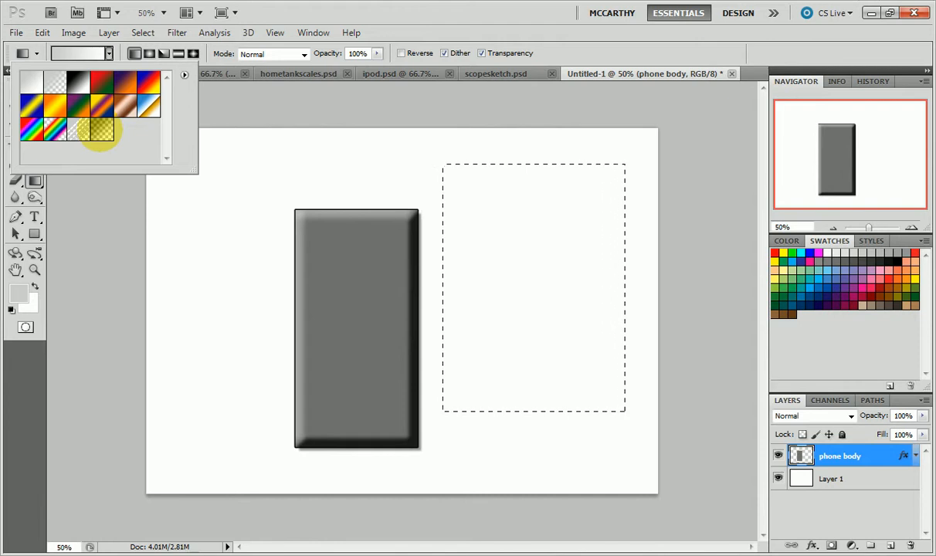
{"action": "left_click", "coordinate": [31, 104]}
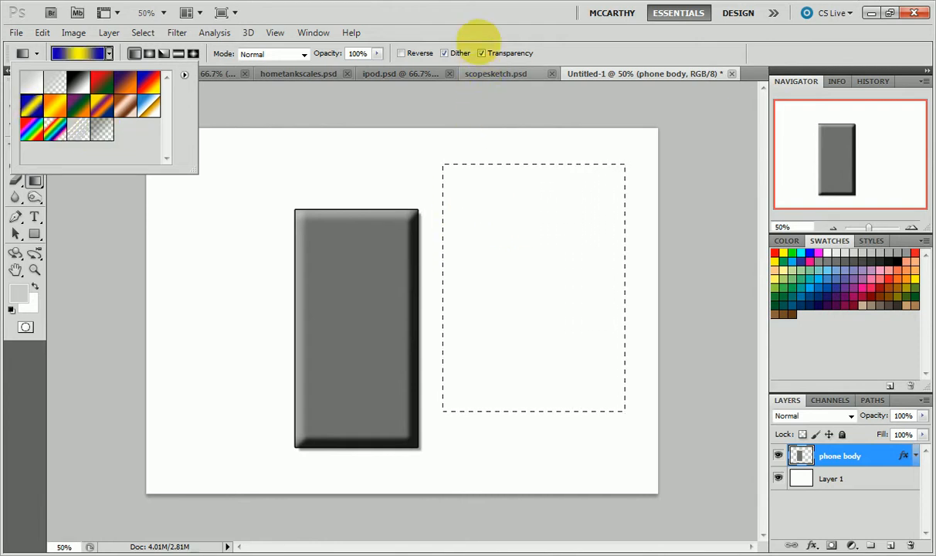
{"action": "left_click", "coordinate": [453, 13]}
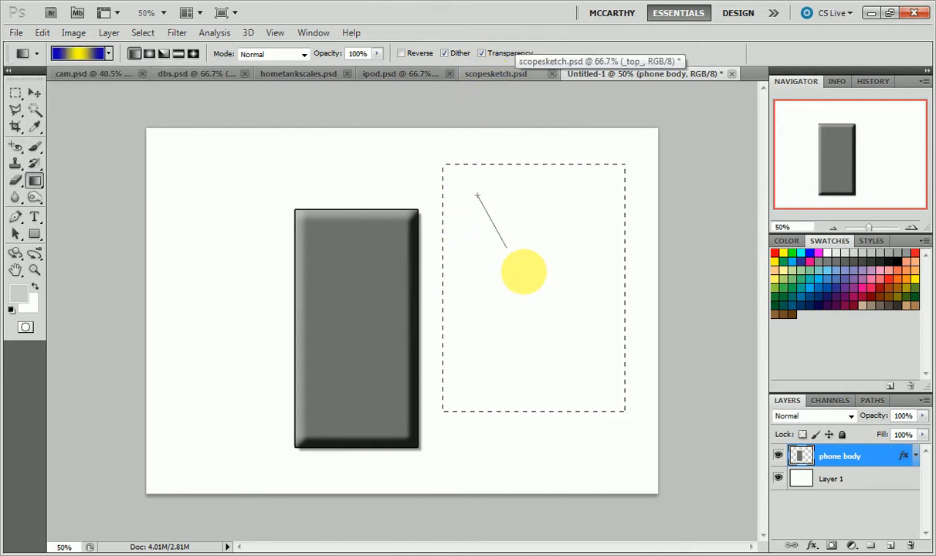
{"action": "left_click_drag", "start_coordinate": [576, 352], "coordinate": [579, 360]}
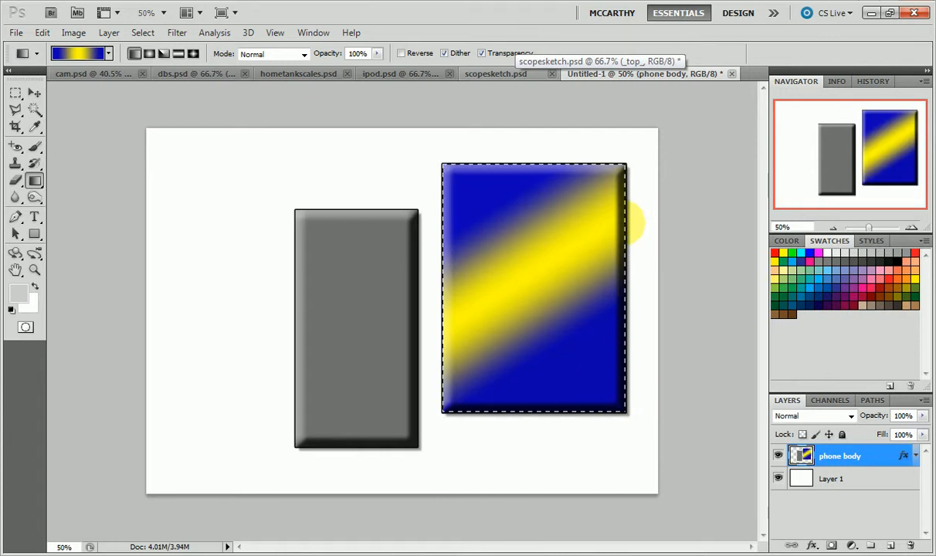
Refill the selected rectangle with the blue-yellow-blue linear gradient at several different angles and lengths.
{"action": "mouse_move", "coordinate": [643, 195]}
{"action": "left_mouse_down"}
{"action": "mouse_move", "coordinate": [579, 295]}
{"action": "mouse_move", "coordinate": [490, 349]}
{"action": "left_mouse_up"}
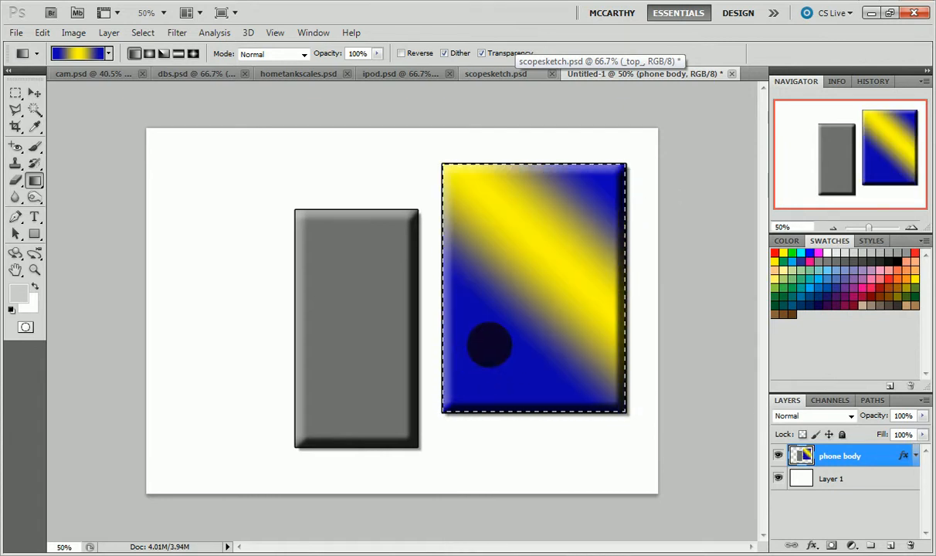
{"action": "left_click_drag", "start_coordinate": [516, 195], "coordinate": [545, 365]}
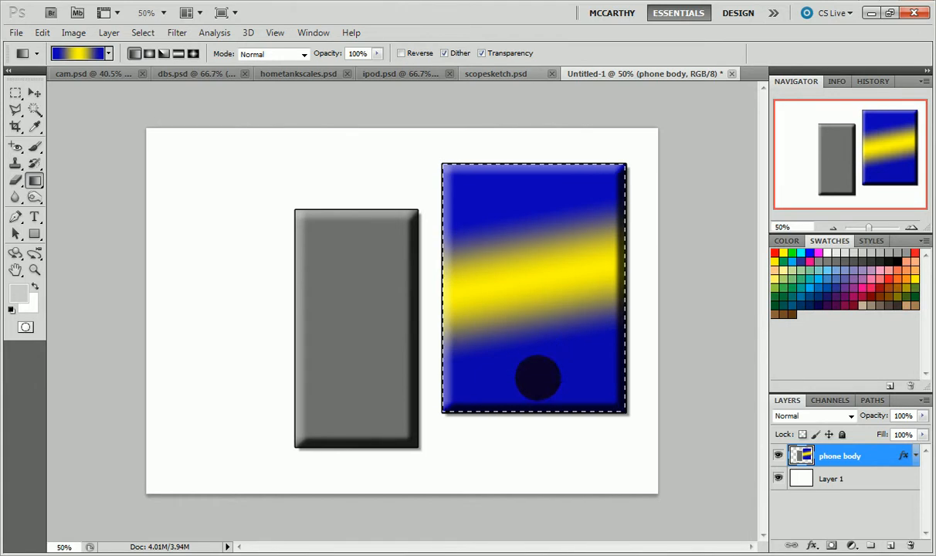
{"action": "left_click_drag", "start_coordinate": [490, 147], "coordinate": [488, 139]}
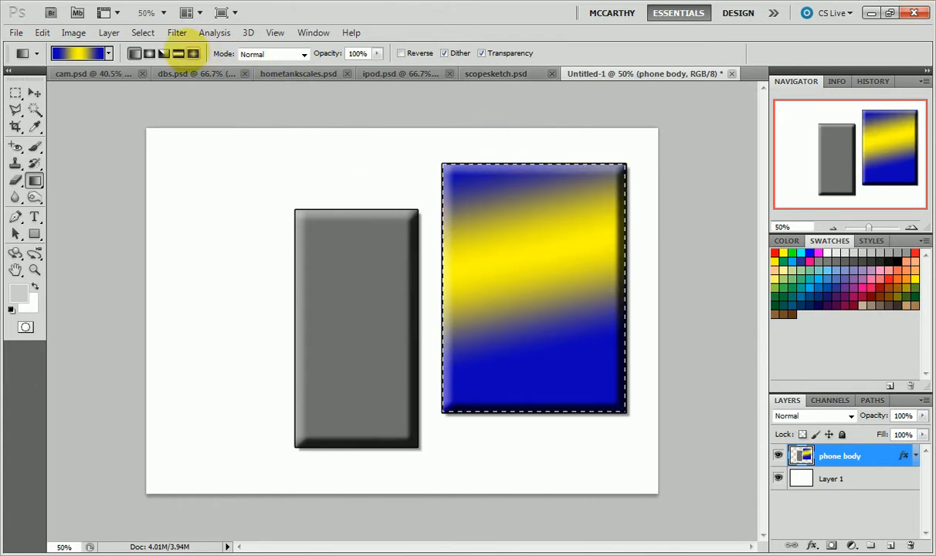
Try reflected, radial and diamond versions of the blue-yellow-blue gradient in the selected rectangle.
{"action": "left_click", "coordinate": [178, 53]}
{"action": "left_click_drag", "start_coordinate": [531, 275], "coordinate": [564, 323]}
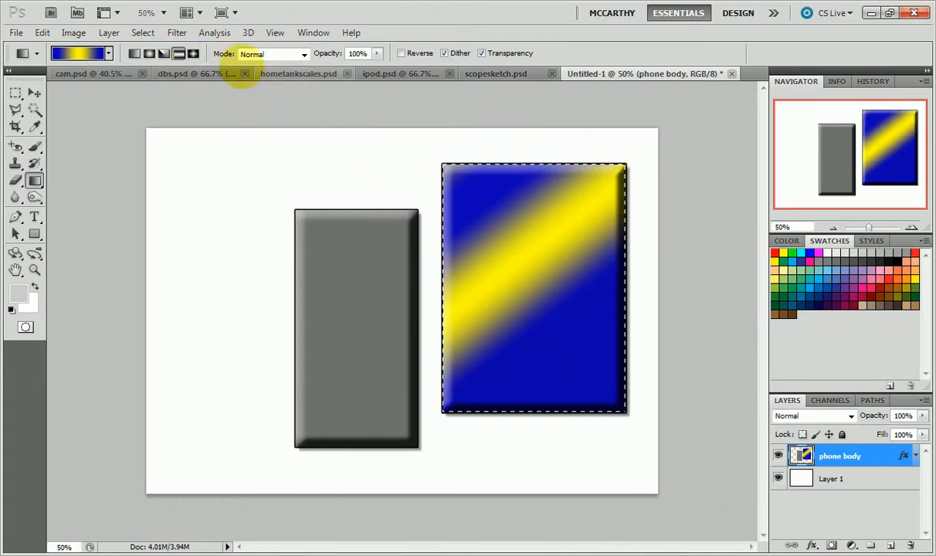
{"action": "left_click", "coordinate": [149, 54]}
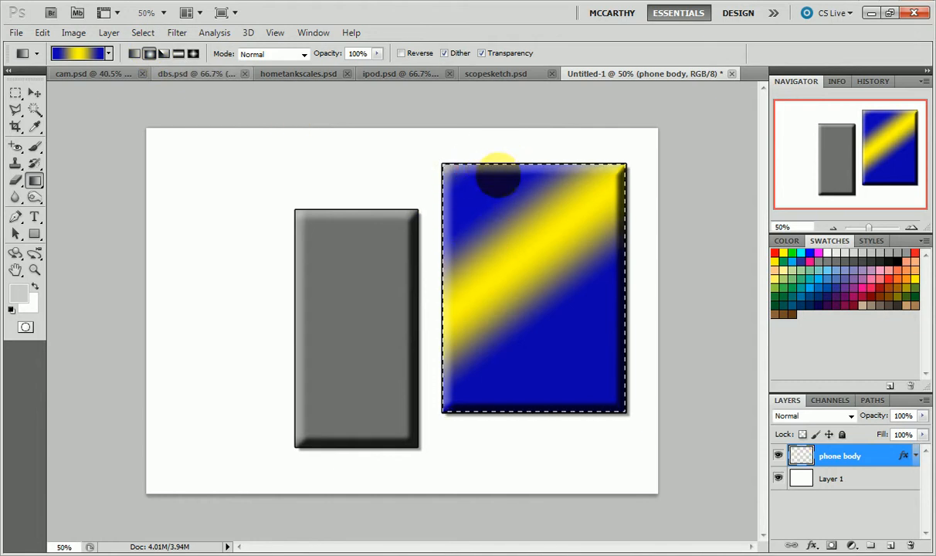
{"action": "left_click_drag", "start_coordinate": [502, 262], "coordinate": [499, 178]}
{"action": "left_click_drag", "start_coordinate": [586, 340], "coordinate": [587, 341]}
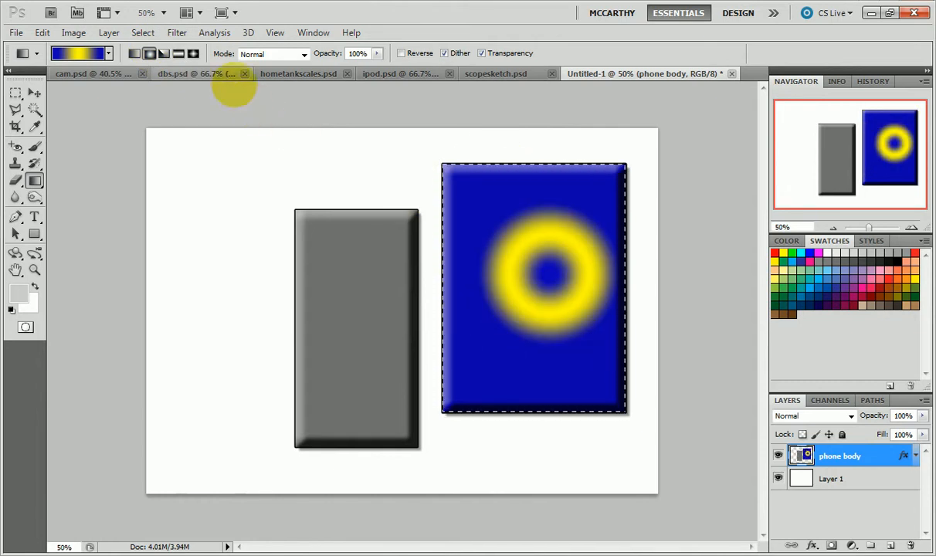
{"action": "left_click", "coordinate": [193, 54]}
{"action": "left_click_drag", "start_coordinate": [573, 197], "coordinate": [512, 299]}
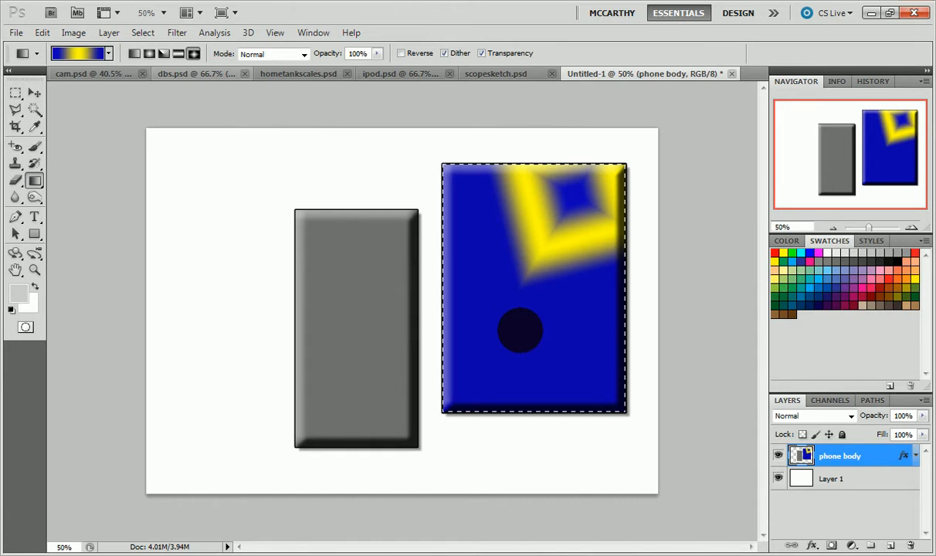
{"action": "left_click_drag", "start_coordinate": [518, 334], "coordinate": [518, 334]}
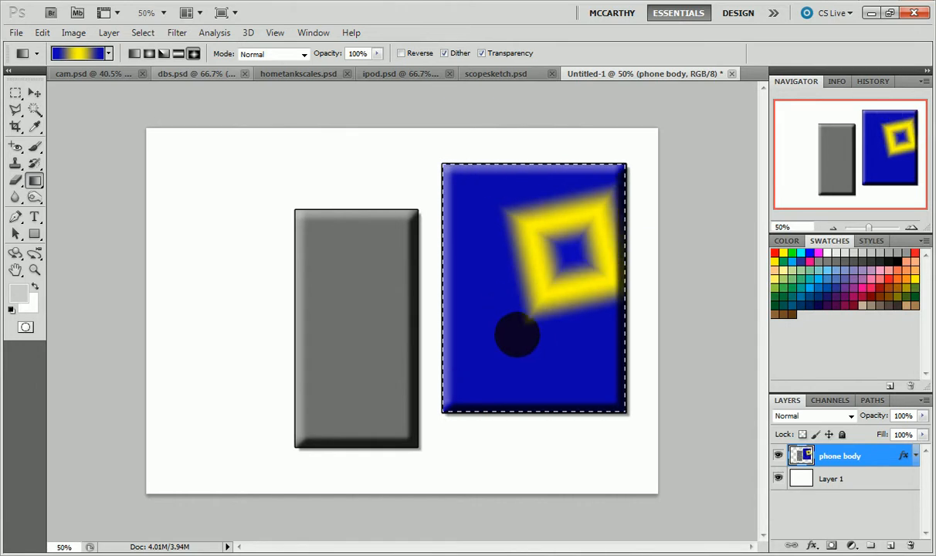
Choose the foreground-to-background gradient with a dark red foreground colour and fill the selected rectangle from red to white.
{"action": "left_click", "coordinate": [109, 53]}
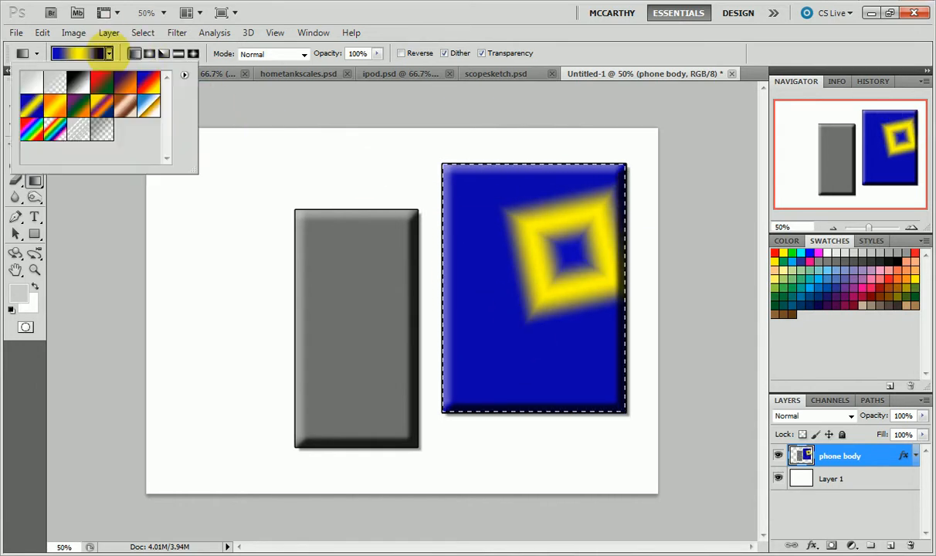
{"action": "left_click", "coordinate": [31, 81]}
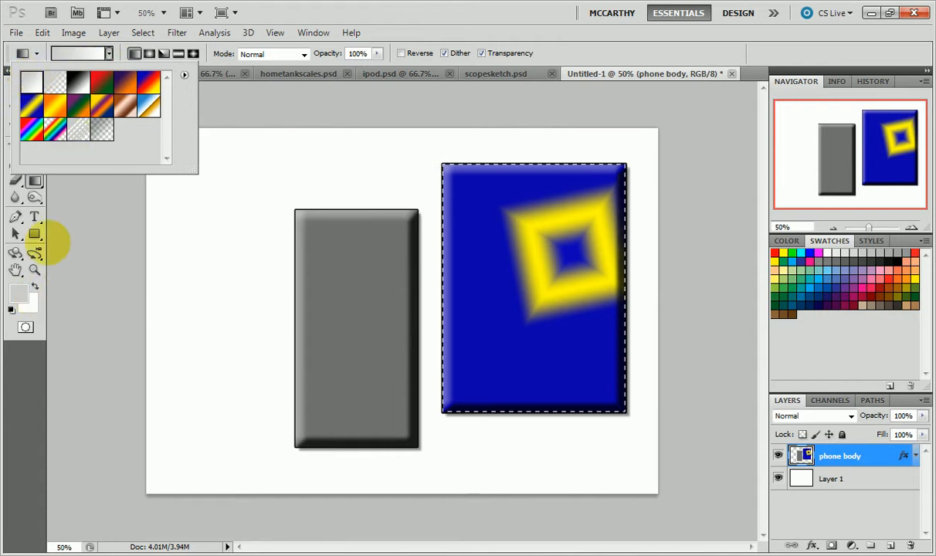
{"action": "left_click", "coordinate": [285, 14]}
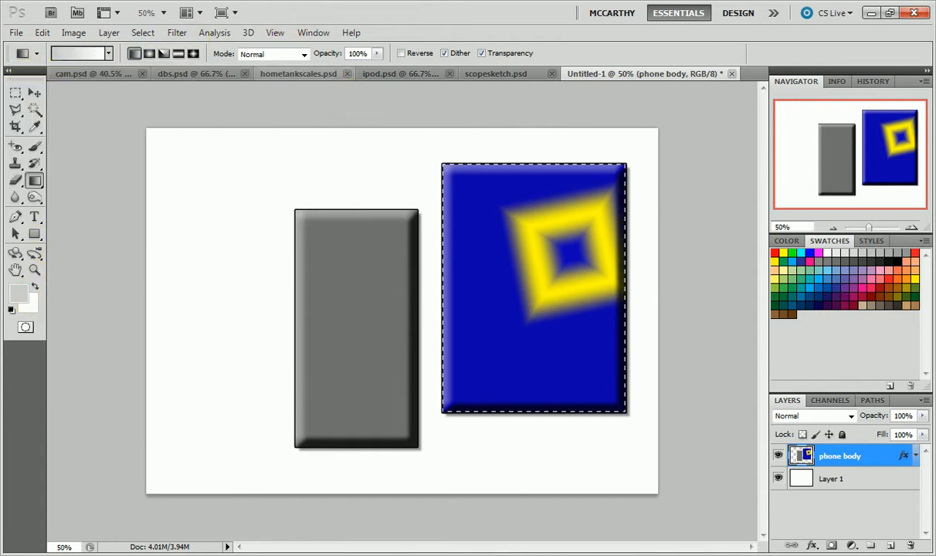
{"action": "left_click", "coordinate": [18, 293]}
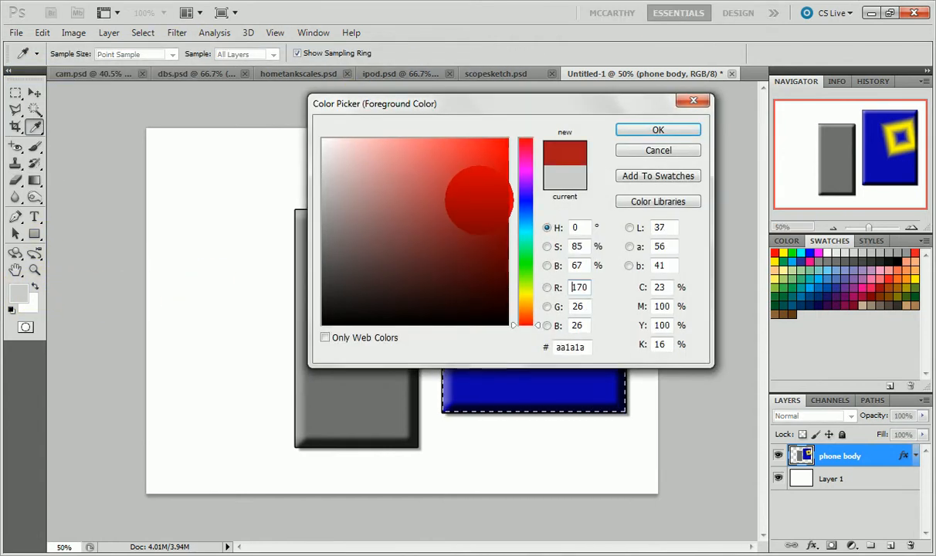
{"action": "left_click", "coordinate": [658, 130]}
{"action": "left_click_drag", "start_coordinate": [506, 244], "coordinate": [514, 329]}
Set the background colour to white and refill the selected rectangle with a diagonal red-to-white linear gradient.
{"action": "left_click", "coordinate": [29, 302]}
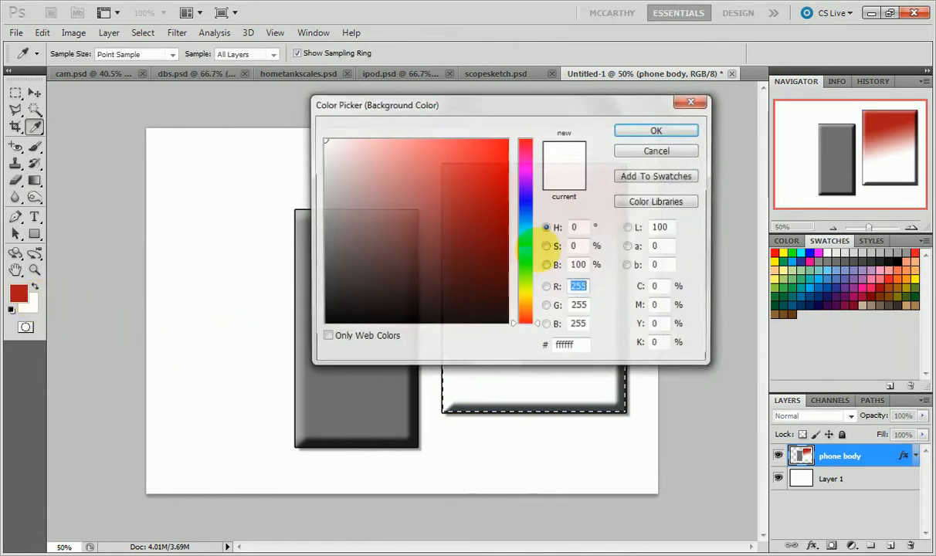
{"action": "left_click", "coordinate": [658, 130]}
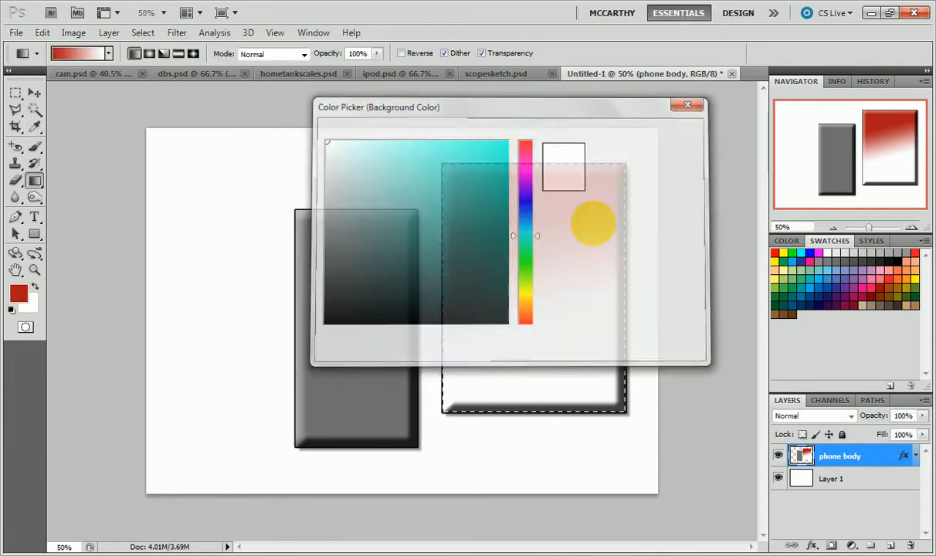
{"action": "left_click_drag", "start_coordinate": [537, 198], "coordinate": [594, 367]}
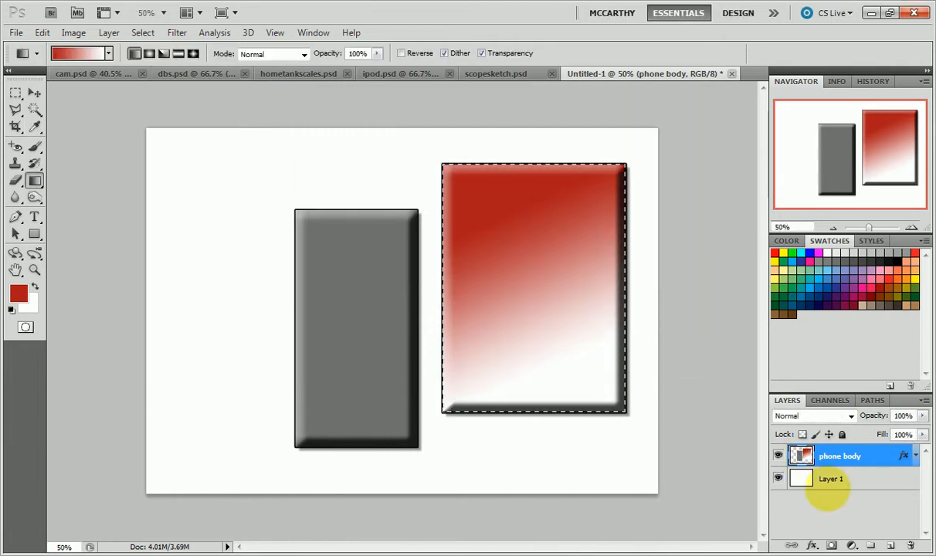
Deselect the rectangle and fill Layer 1 diagonally with the red-to-white linear gradient.
{"action": "key", "text": "ctrl+d"}
{"action": "left_click", "coordinate": [832, 479]}
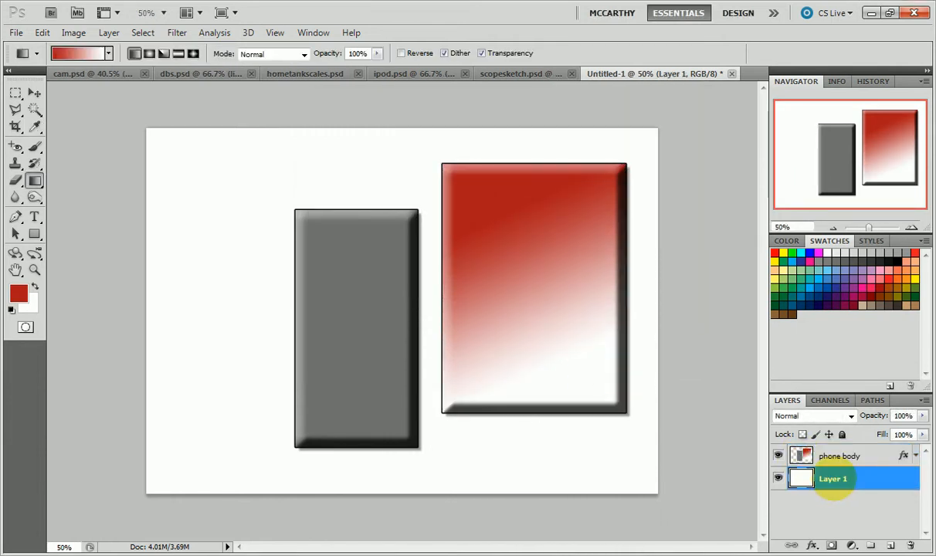
{"action": "left_click_drag", "start_coordinate": [223, 161], "coordinate": [571, 487]}
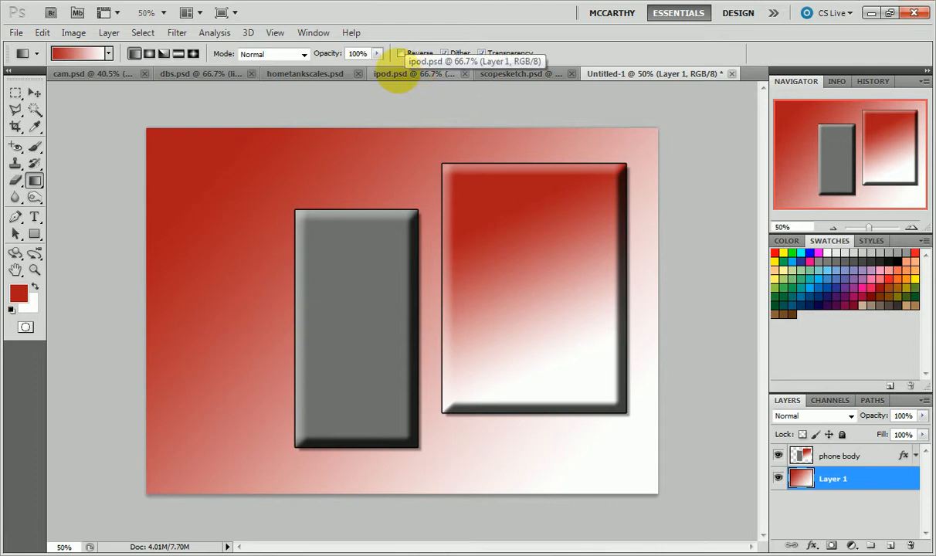
Examine the gradient shading in hometankscales.psd, ipod.psd, dbs.psd and scopesketch.psd, and return to the Untitled-1 document.
{"action": "left_click", "coordinate": [309, 73]}
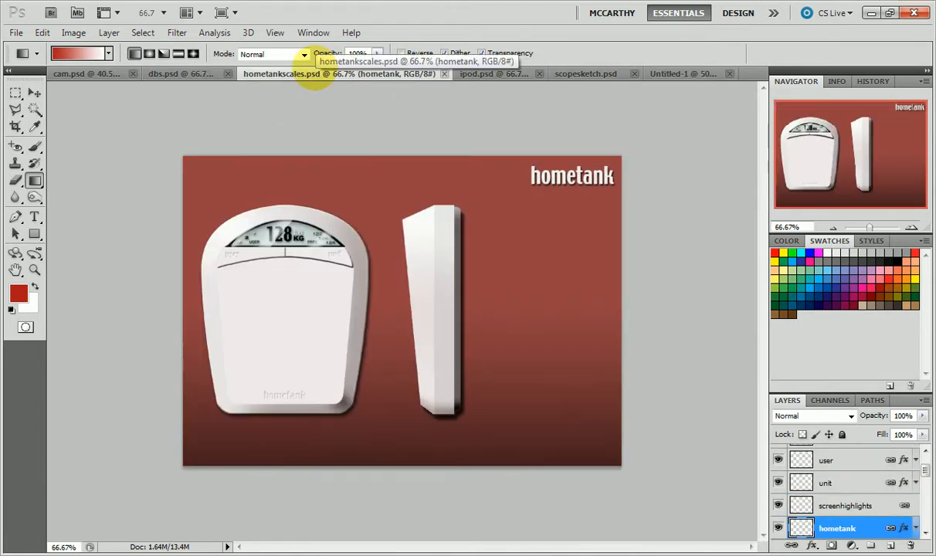
{"action": "left_click", "coordinate": [485, 74]}
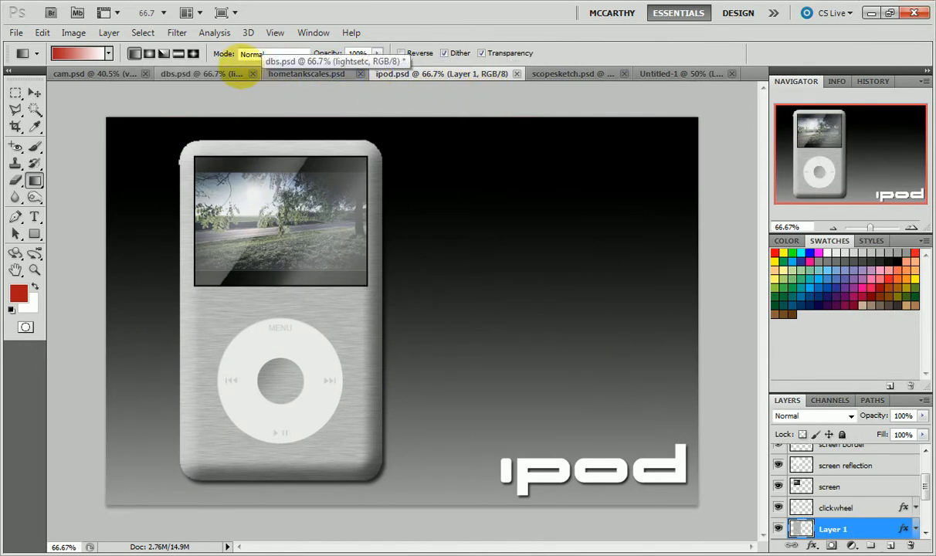
{"action": "left_click", "coordinate": [207, 75]}
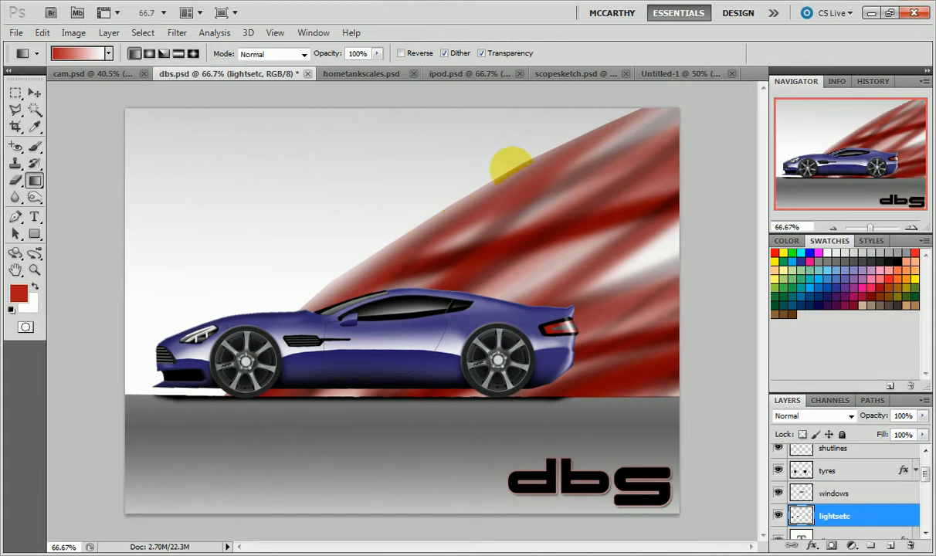
{"action": "left_click", "coordinate": [587, 73]}
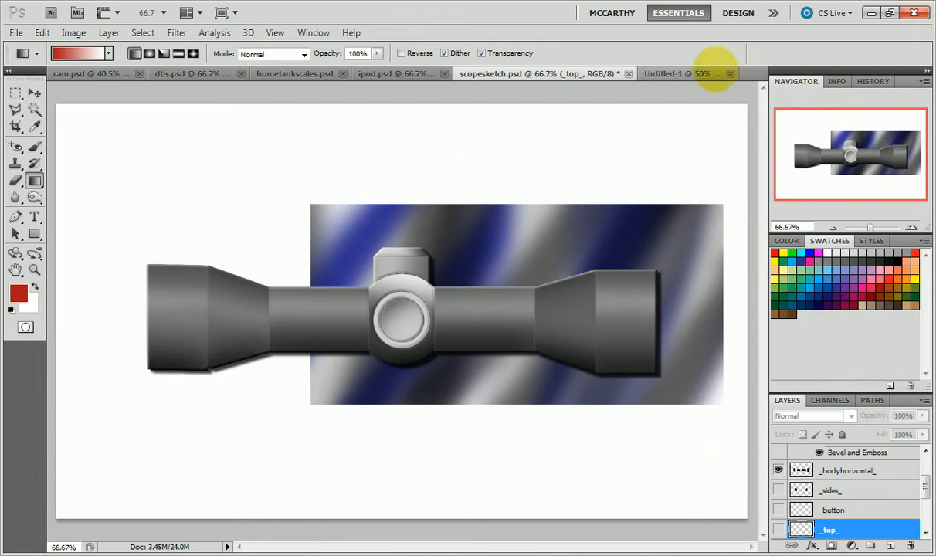
{"action": "left_click", "coordinate": [708, 74]}
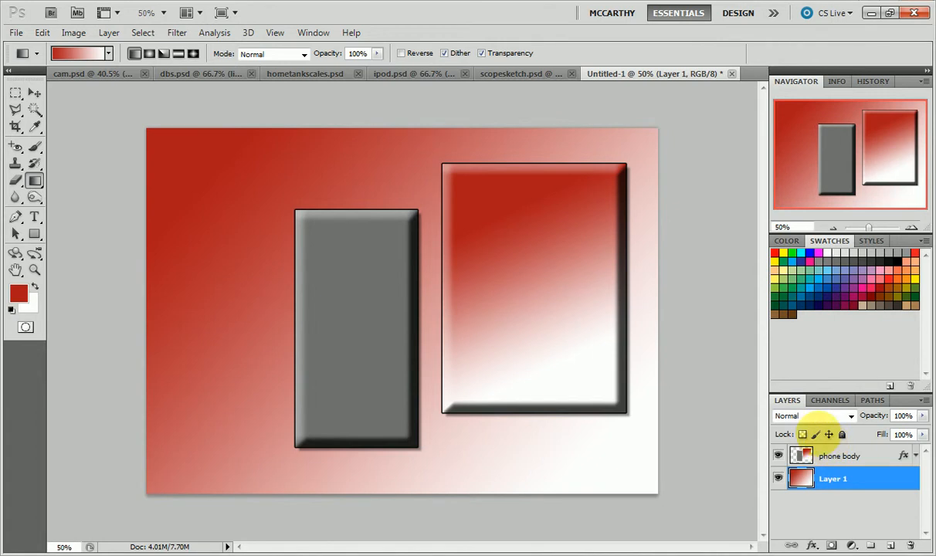
{"action": "left_click", "coordinate": [42, 33]}
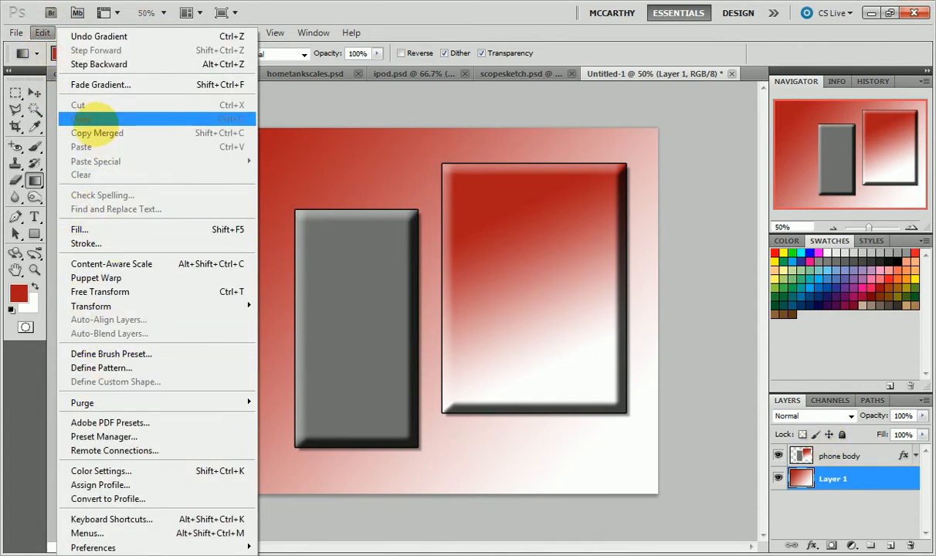
{"action": "left_click", "coordinate": [41, 33]}
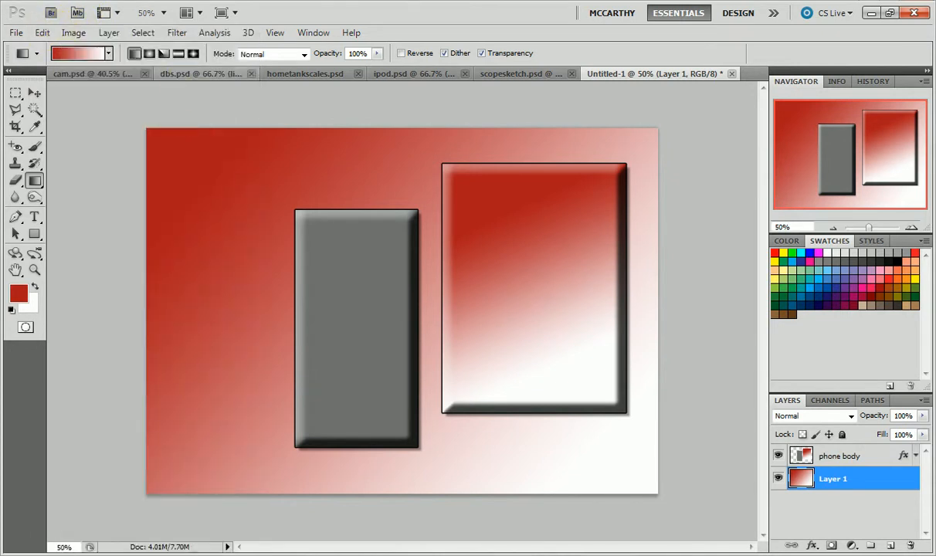
Select a rectangular area on Layer 1 overlapping the phone body's upper part and paint it red with the soft 300 px brush.
{"action": "left_click", "coordinate": [16, 92]}
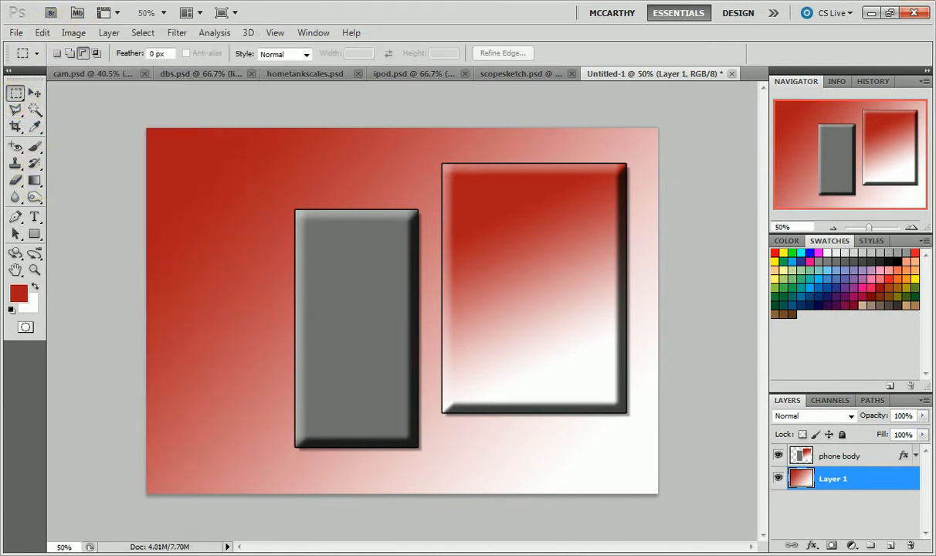
{"action": "left_click_drag", "start_coordinate": [184, 165], "coordinate": [400, 336]}
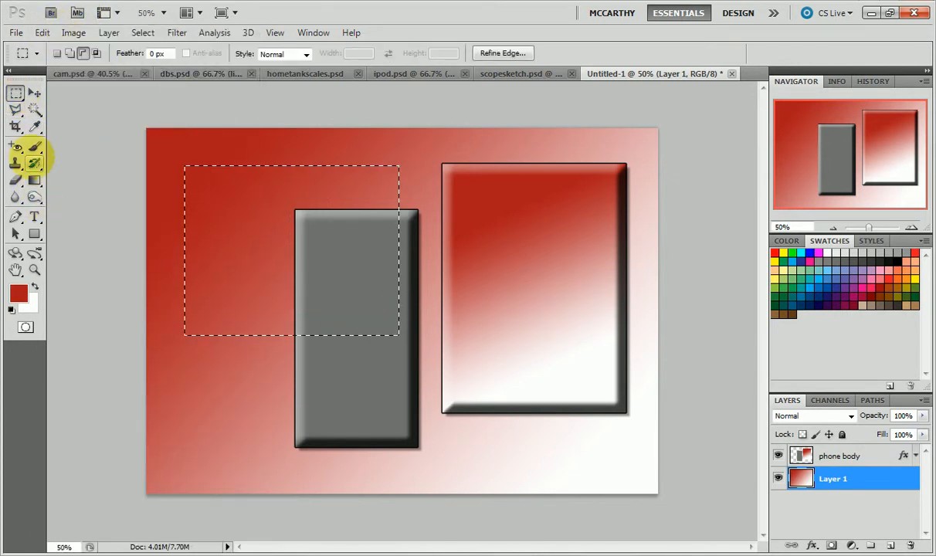
{"action": "left_click", "coordinate": [34, 146]}
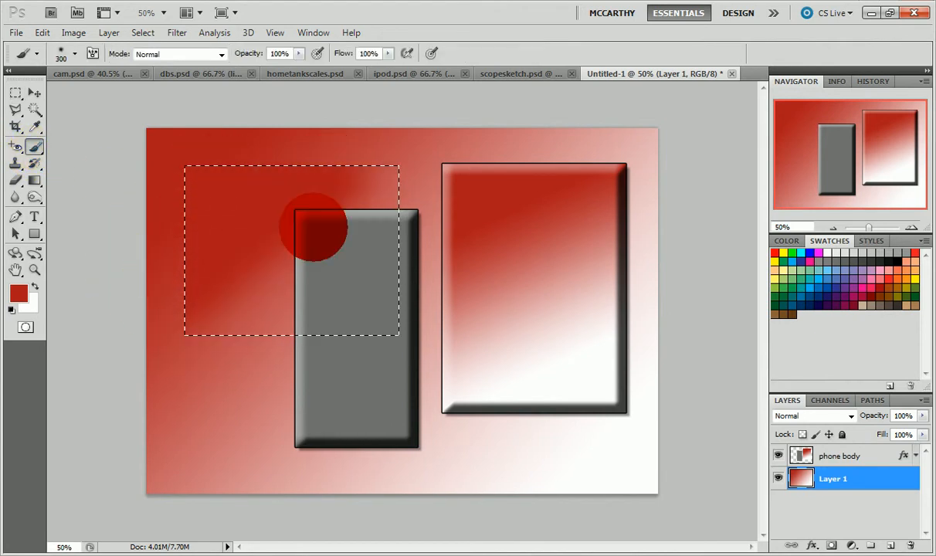
{"action": "left_click_drag", "start_coordinate": [421, 255], "coordinate": [392, 185]}
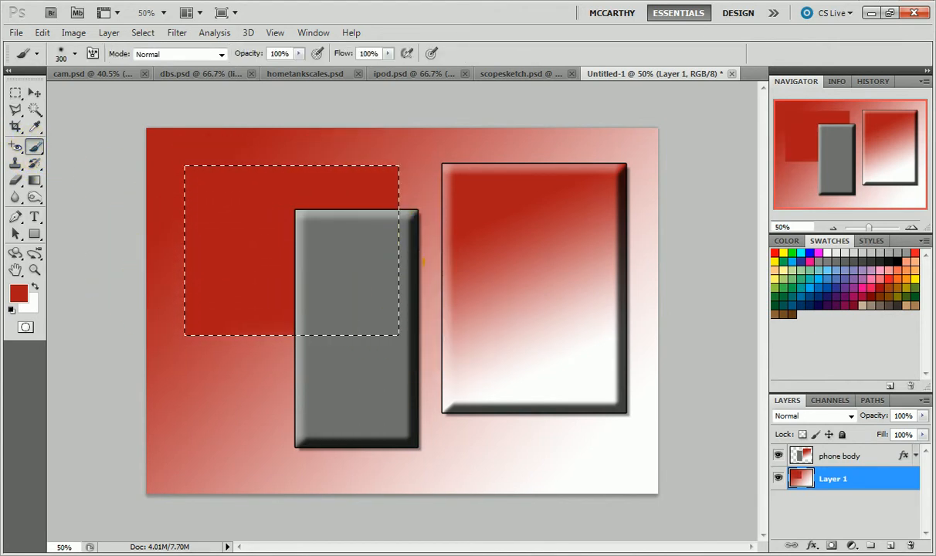
Switch to a textured brush and paint white and grey marks, finishing at 400 px, inside the selection on Layer 1.
{"action": "left_click", "coordinate": [75, 53]}
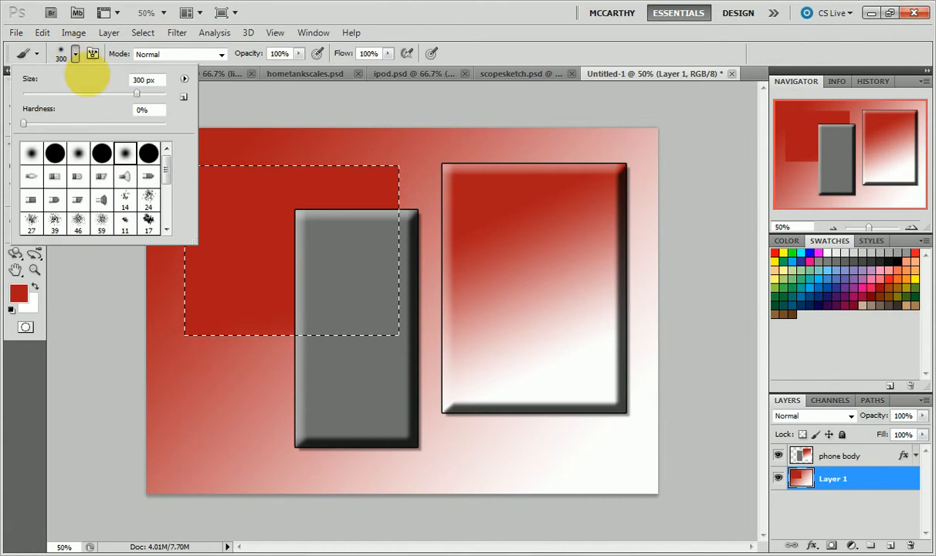
{"action": "left_click_drag", "start_coordinate": [166, 164], "coordinate": [165, 189]}
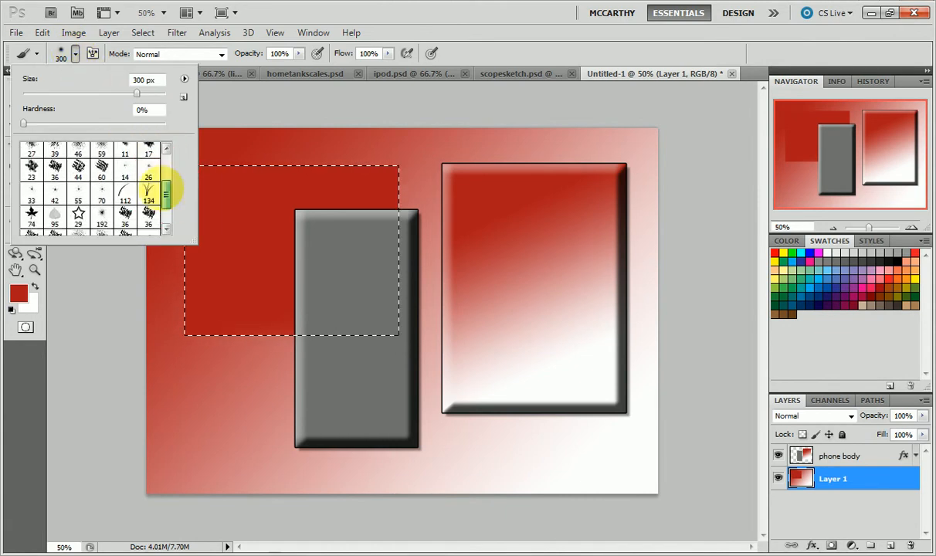
{"action": "left_click", "coordinate": [342, 12]}
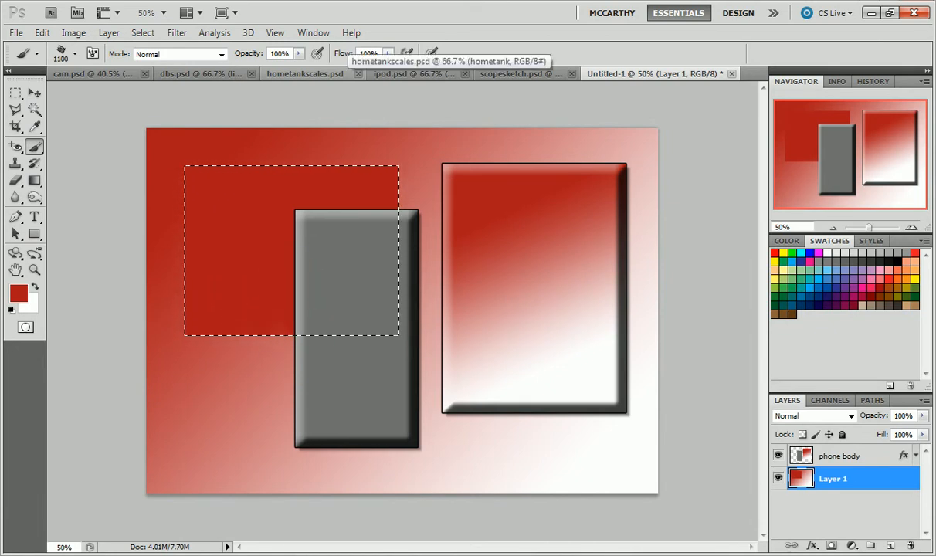
{"action": "left_click", "coordinate": [34, 286]}
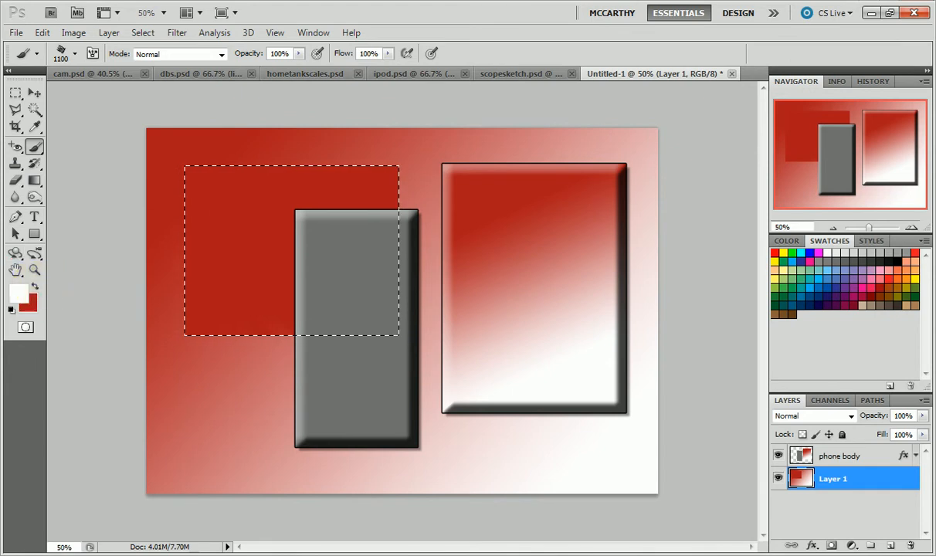
{"action": "mouse_move", "coordinate": [208, 294]}
{"action": "left_mouse_down"}
{"action": "mouse_move", "coordinate": [313, 202]}
{"action": "mouse_move", "coordinate": [244, 309]}
{"action": "mouse_move", "coordinate": [347, 460]}
{"action": "left_mouse_up"}
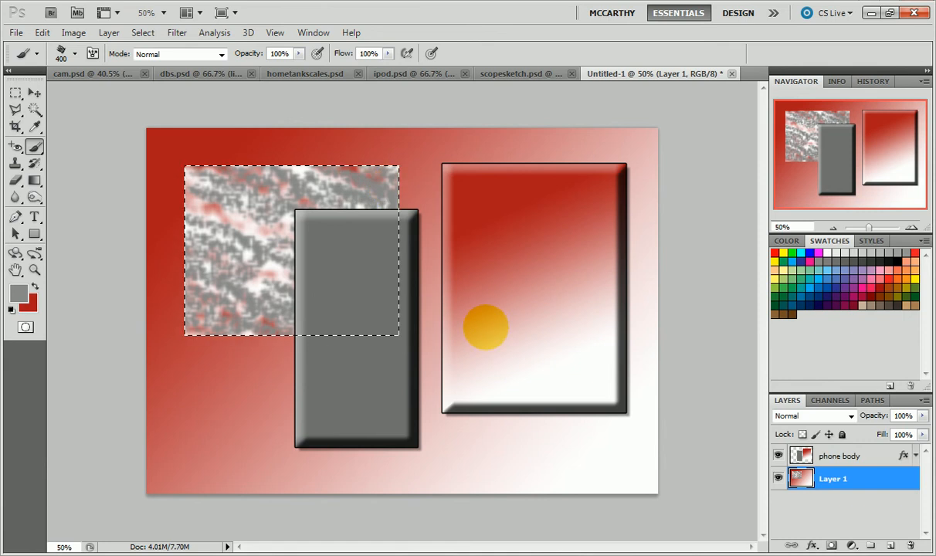
{"action": "left_click", "coordinate": [35, 92]}
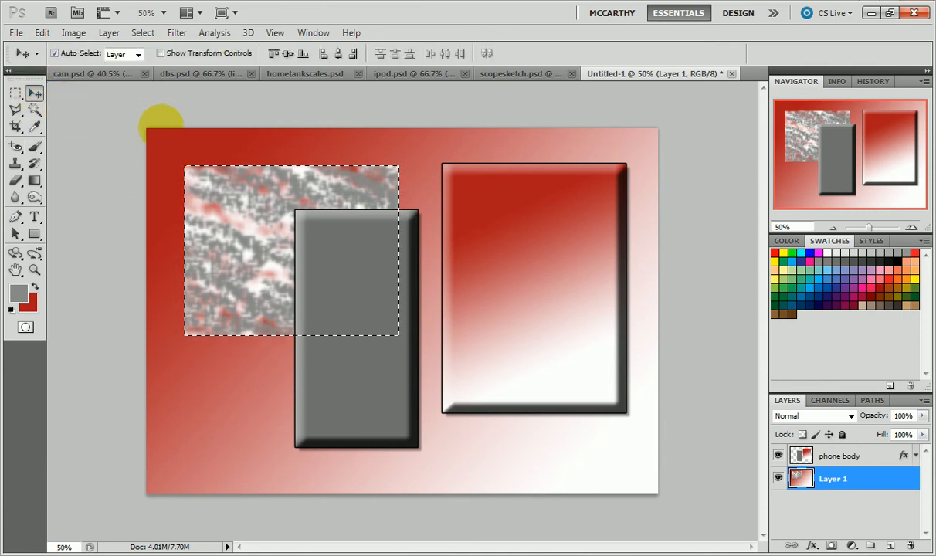